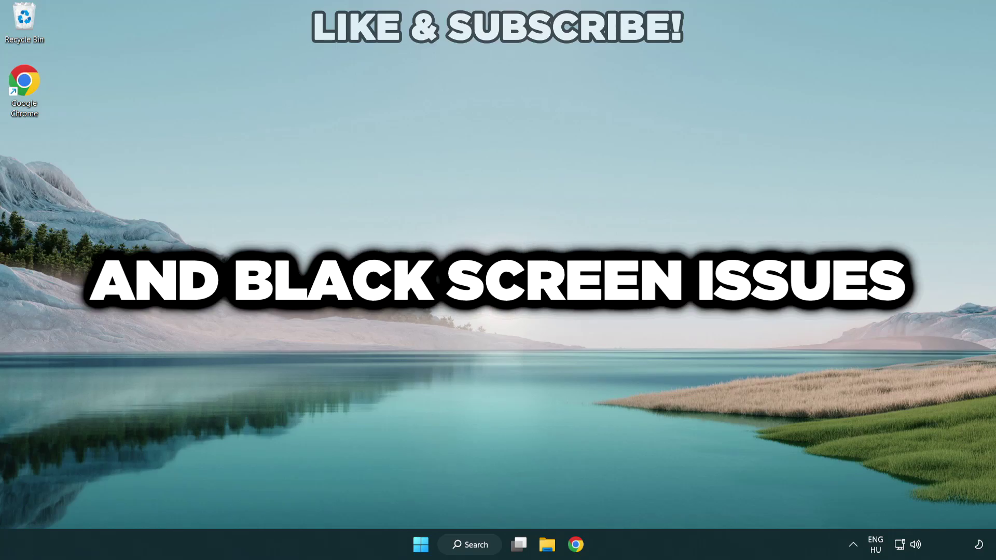
# Search Windows for 'device manager'.
pyautogui.click(475, 548)
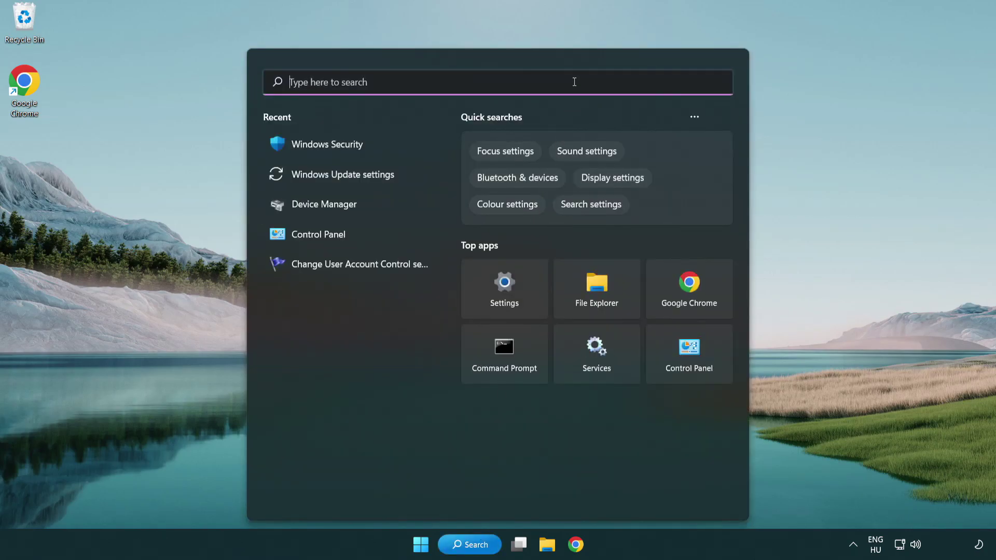
pyautogui.write('devic')
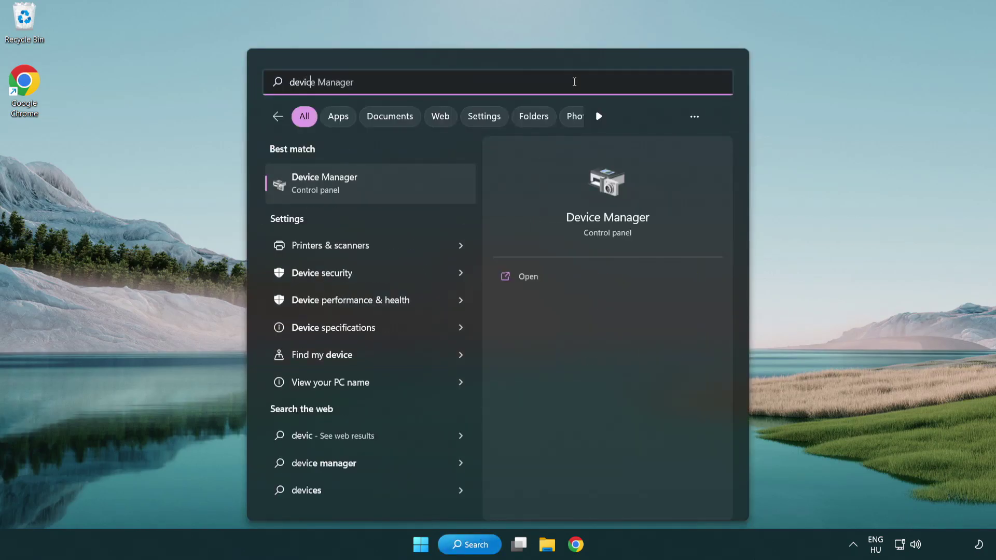
pyautogui.write('e manager')
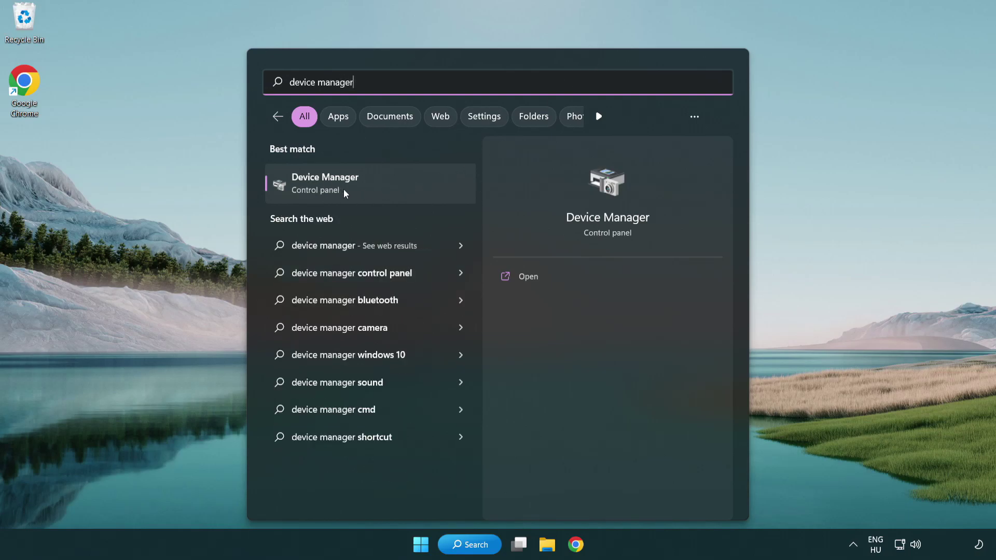
# Launch Device Manager, expand Display adapters and right-click the VMware SVGA 3D adapter.
pyautogui.click(400, 192)
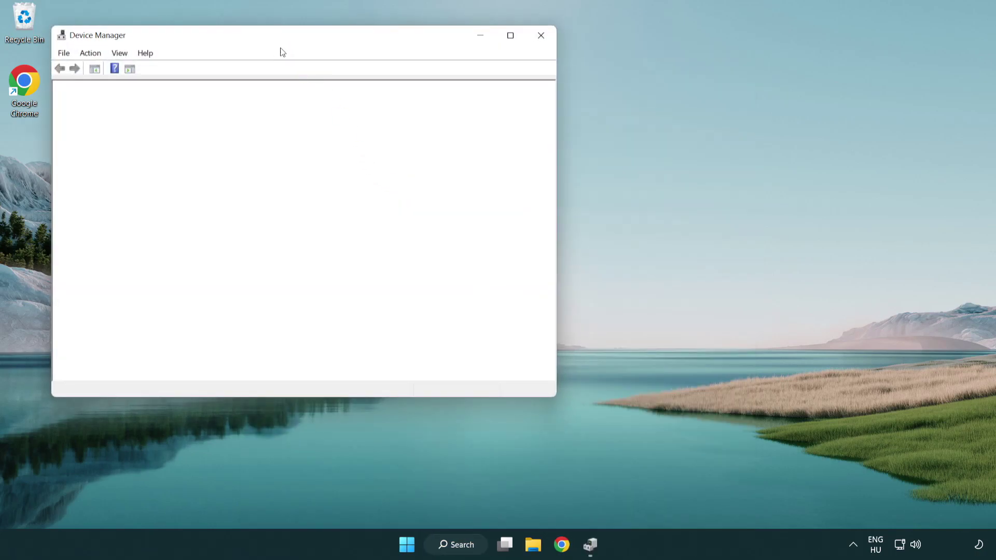
pyautogui.moveTo(273, 40); pyautogui.dragTo(439, 100)
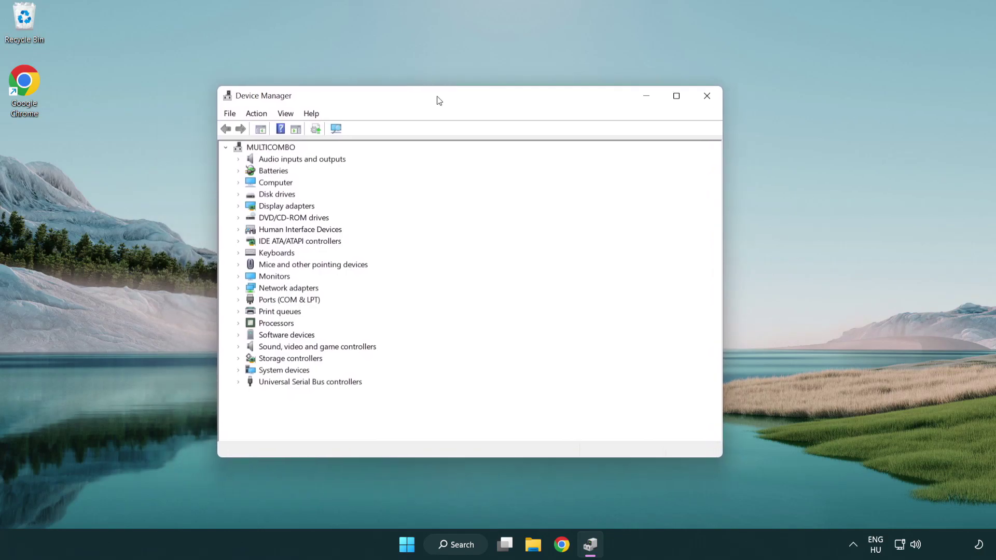
pyautogui.click(270, 207)
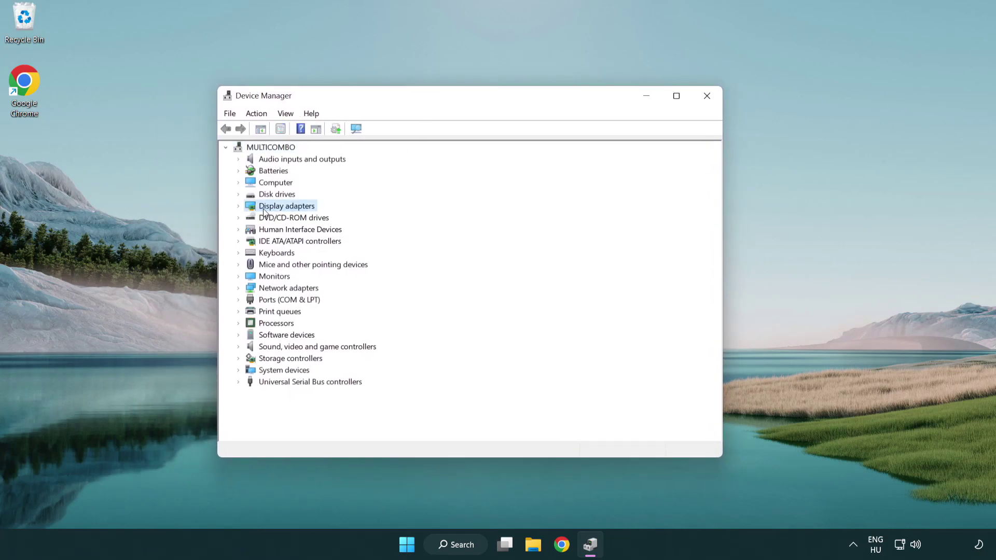
pyautogui.click(238, 206)
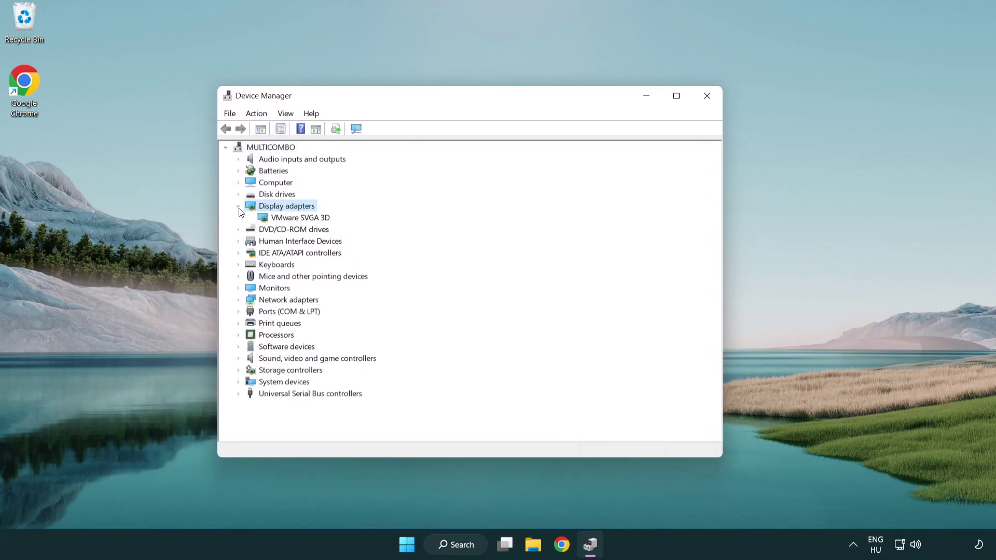
pyautogui.click(294, 220)
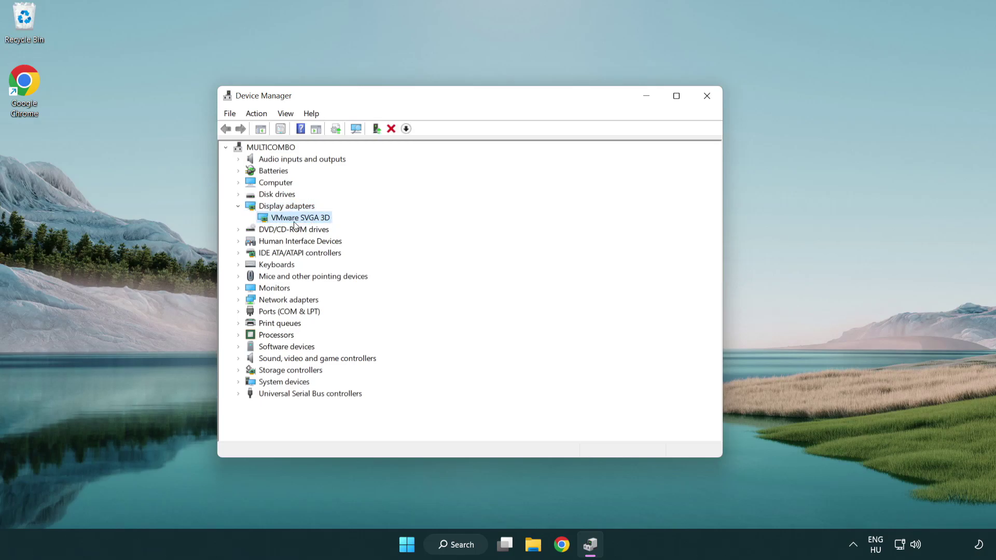
pyautogui.rightClick(297, 222)
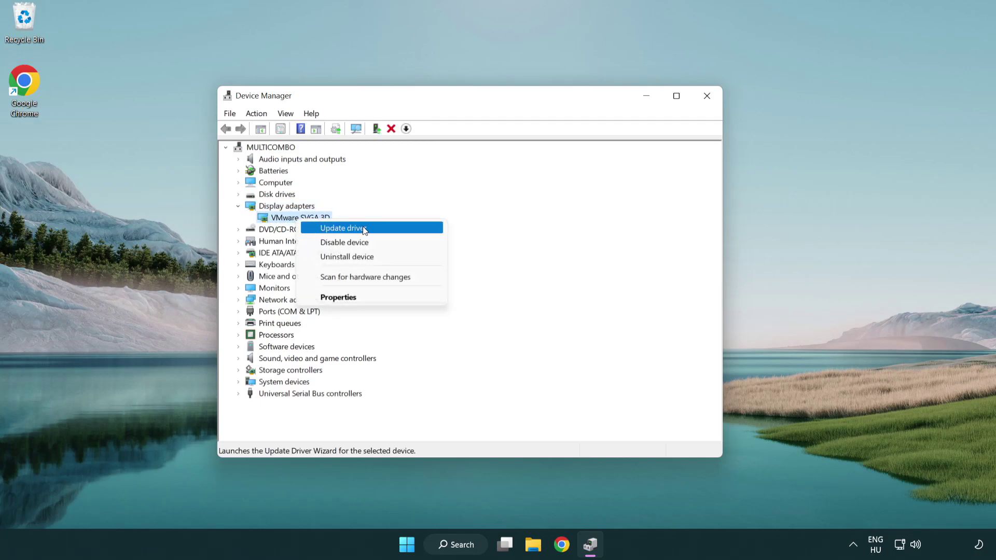
# Search automatically for a newer VMware SVGA 3D driver; the best driver is already installed.
pyautogui.click(393, 228)
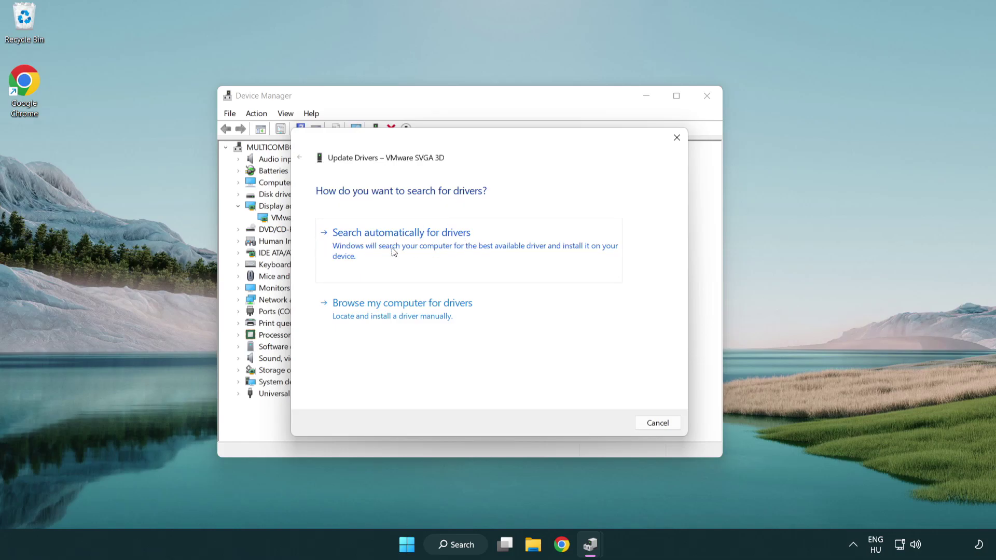
pyautogui.click(437, 241)
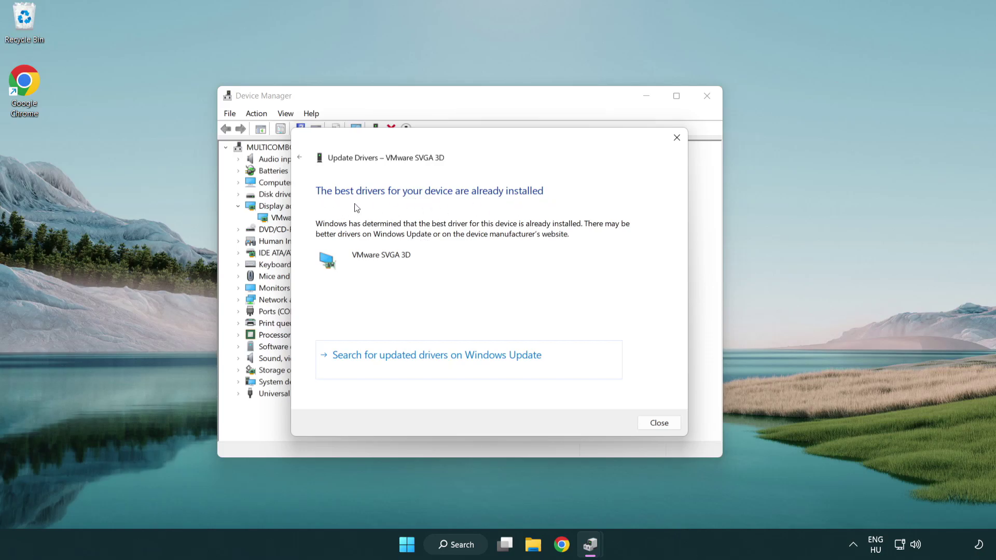
pyautogui.click(659, 424)
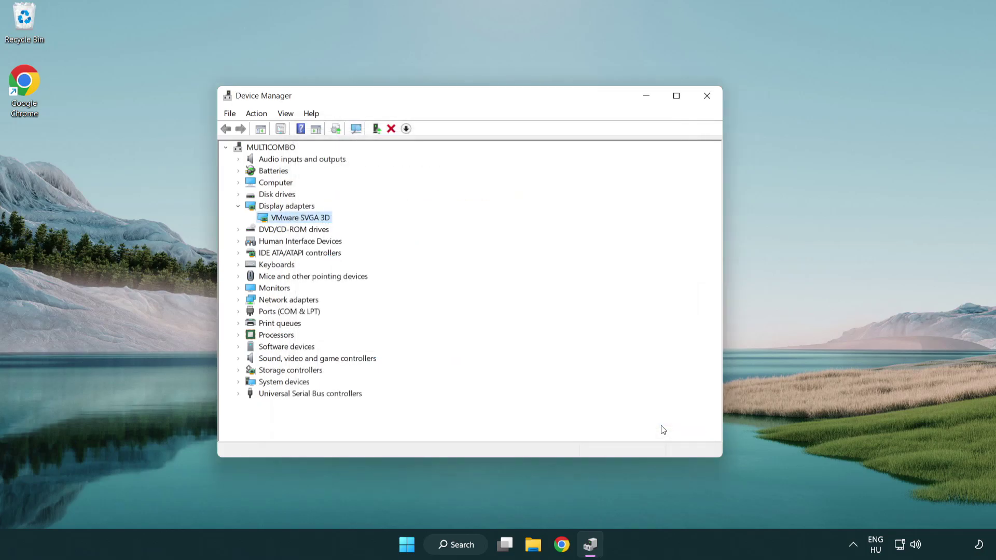
# Close Device Manager and search Windows for 'update'.
pyautogui.click(708, 96)
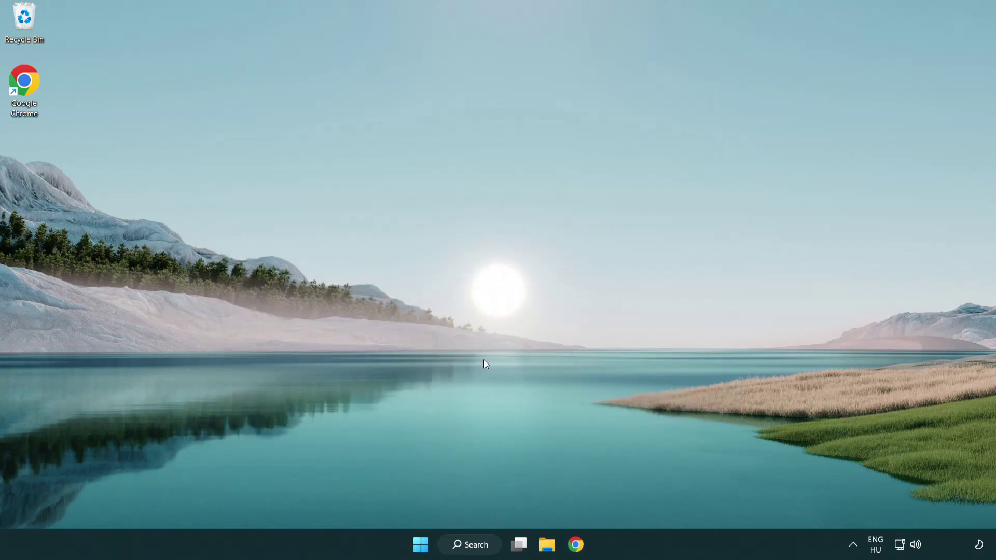
pyautogui.click(480, 545)
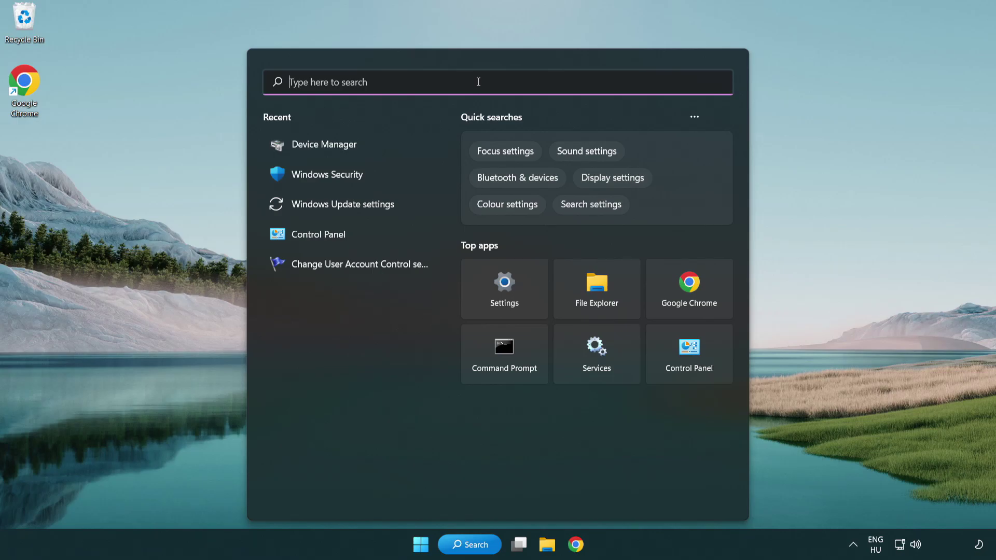
pyautogui.write('update')
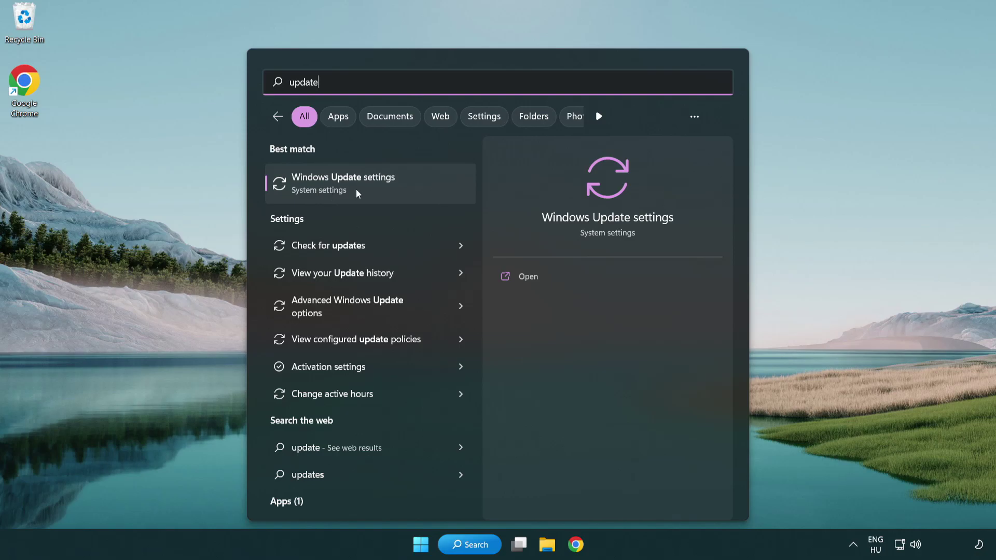
# Check Windows Update, confirm the PC is up to date, and close Settings.
pyautogui.click(388, 187)
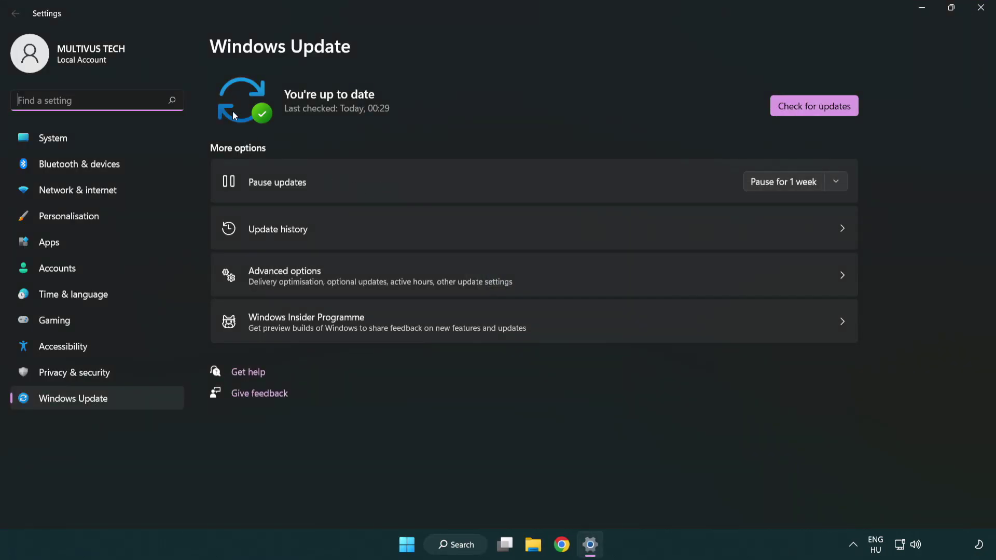
pyautogui.click(835, 111)
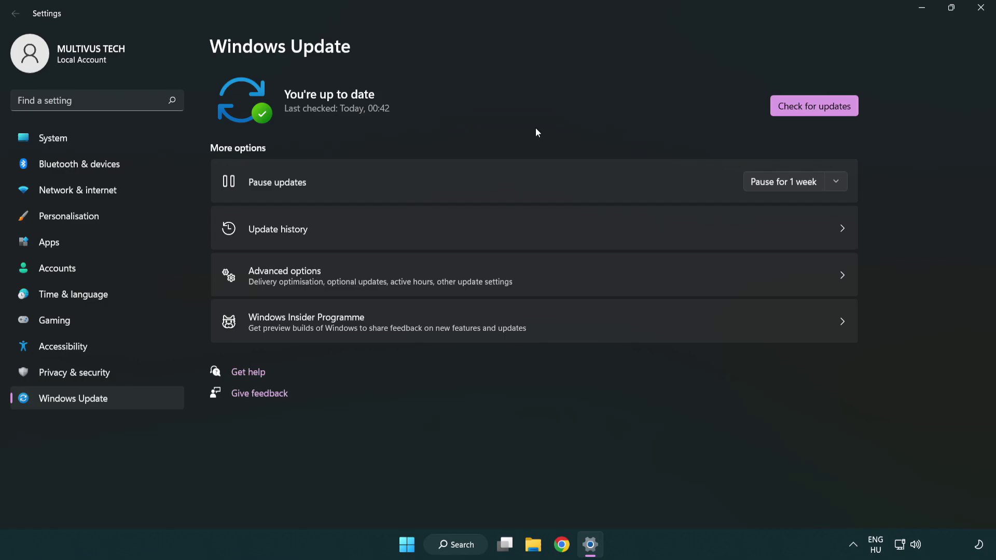
pyautogui.click(978, 15)
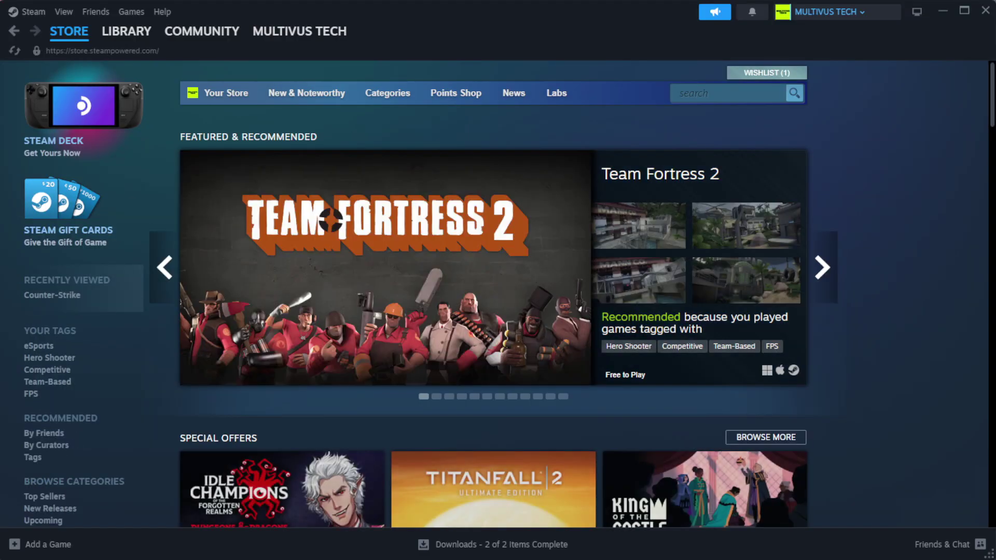
# Go to Steam's Library home and right-click YOUR NOT WORKING GAME under Favorites.
pyautogui.moveTo(143, 38)
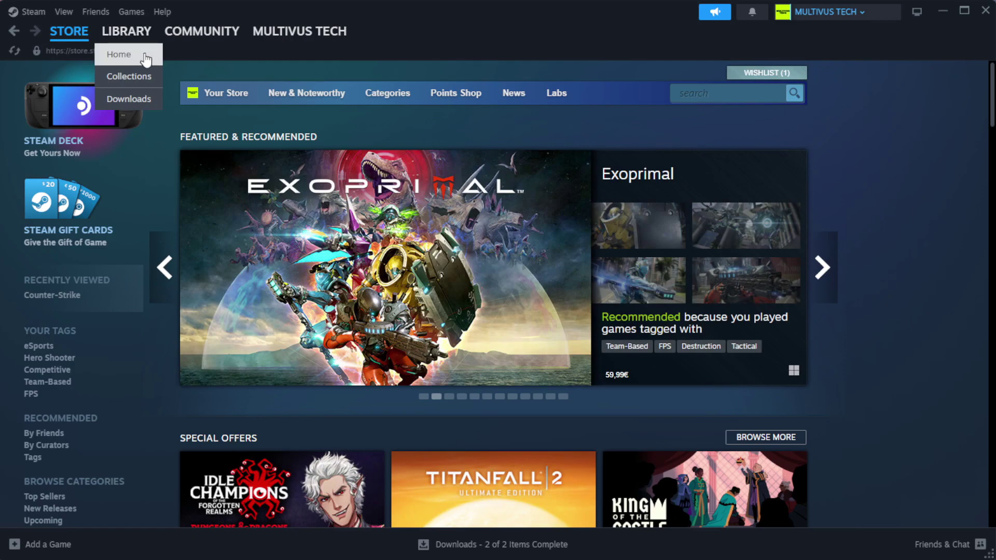
pyautogui.click(144, 57)
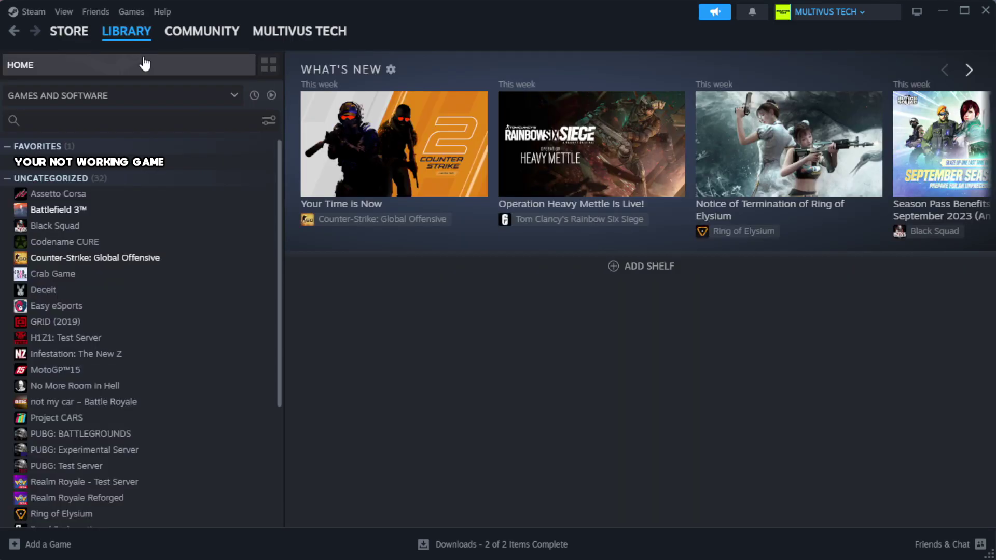
pyautogui.rightClick(245, 169)
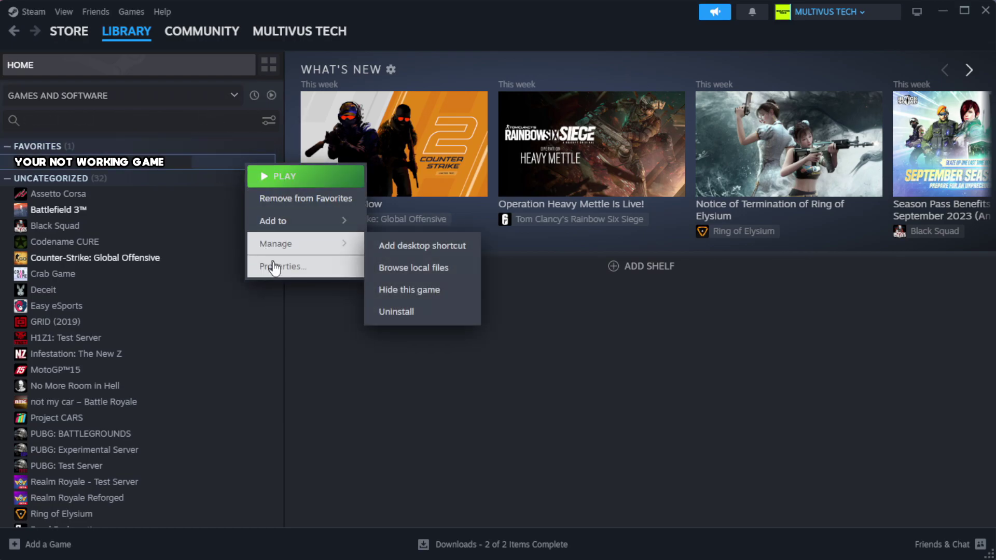
# Verify integrity of the game's installed files, with all 1039 files validated.
pyautogui.click(312, 270)
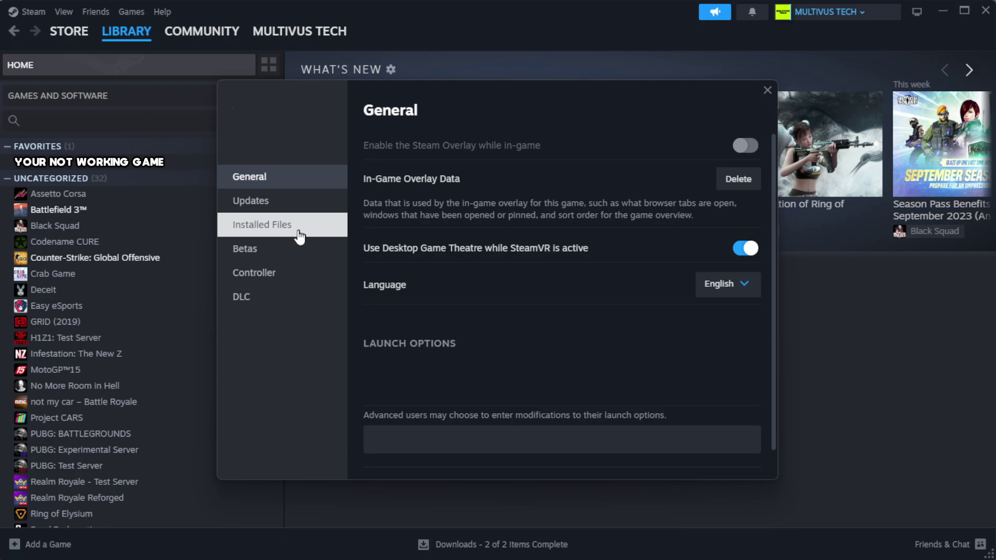
pyautogui.click(327, 236)
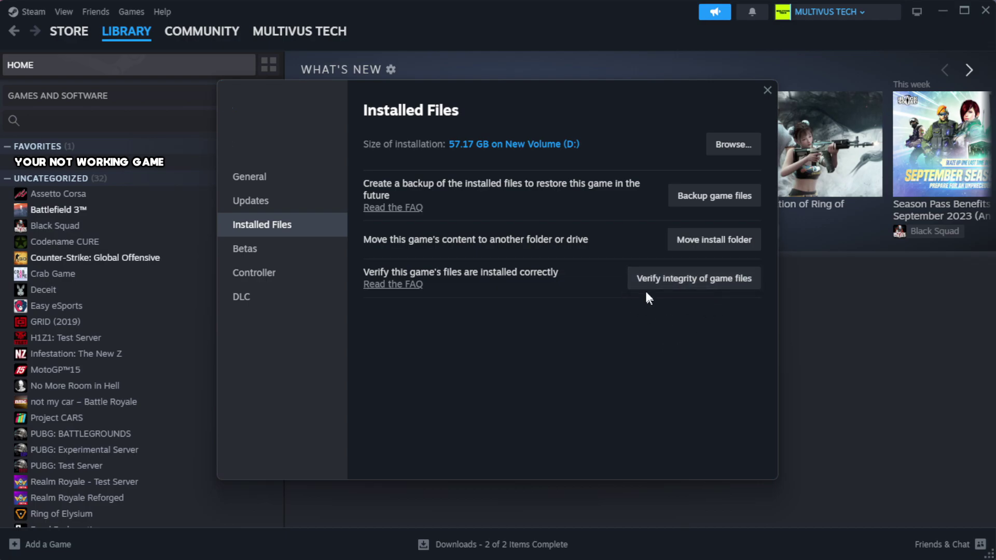
pyautogui.click(700, 284)
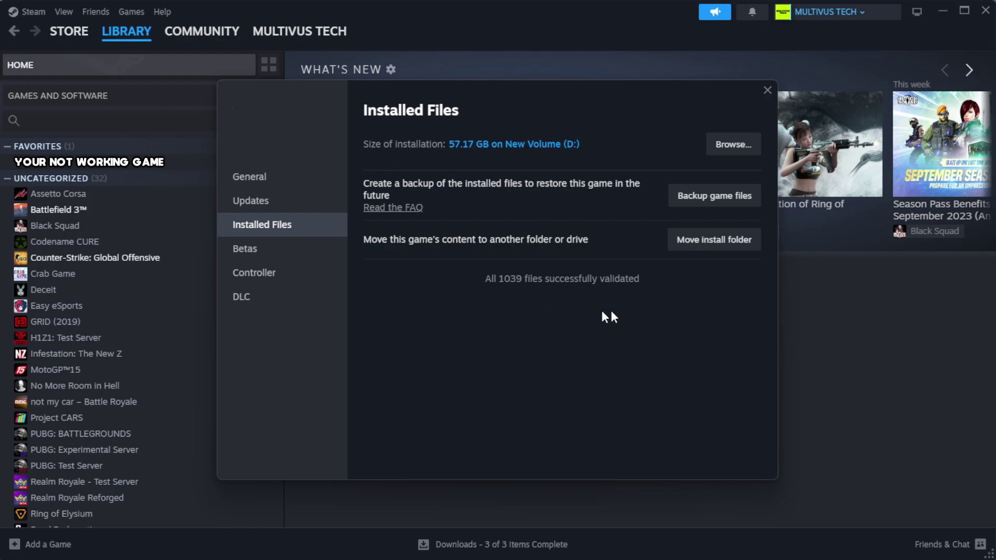
# Browse the game's install folder and right-click the YOUR NOT WORKING GAME shortcut.
pyautogui.click(731, 145)
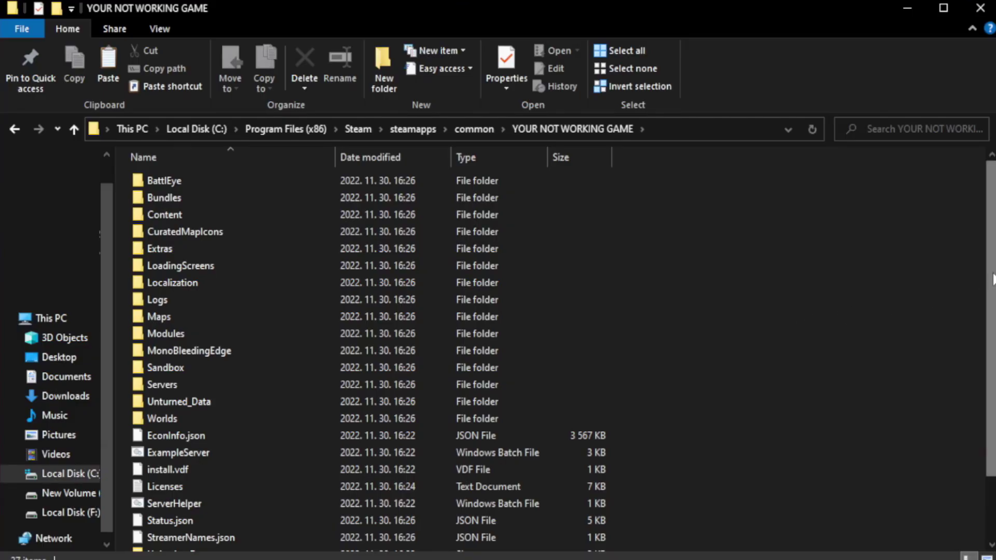
pyautogui.moveTo(991, 308); pyautogui.dragTo(994, 369)
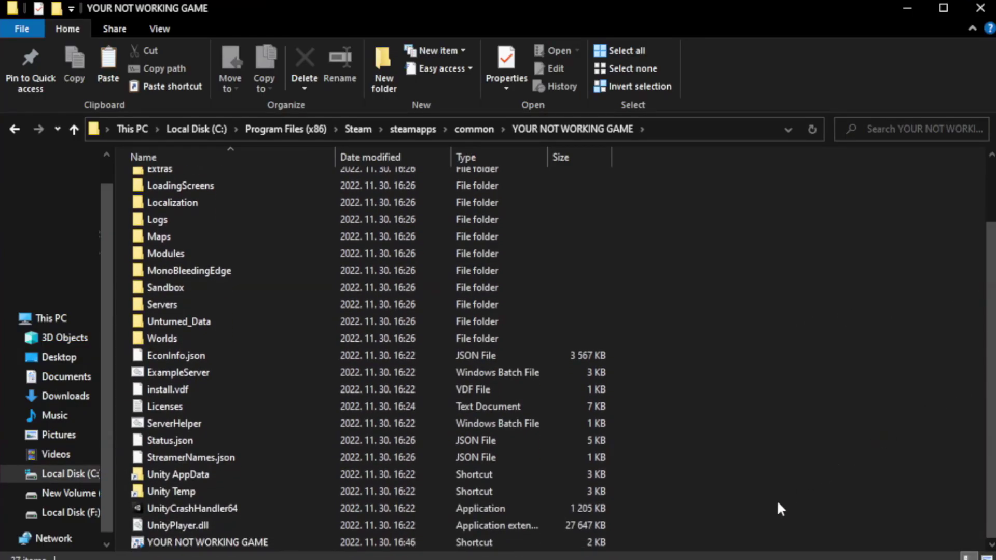
pyautogui.click(366, 545)
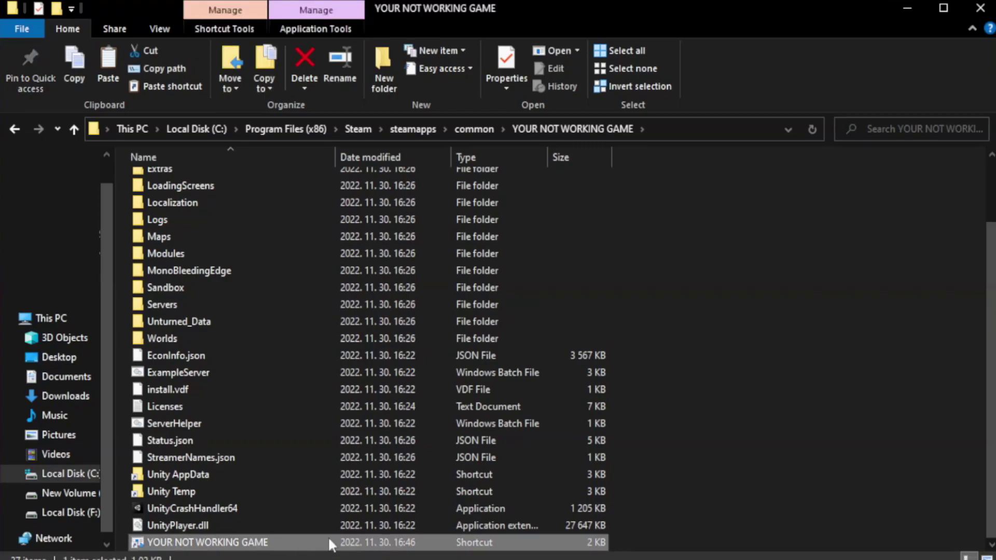
pyautogui.rightClick(334, 547)
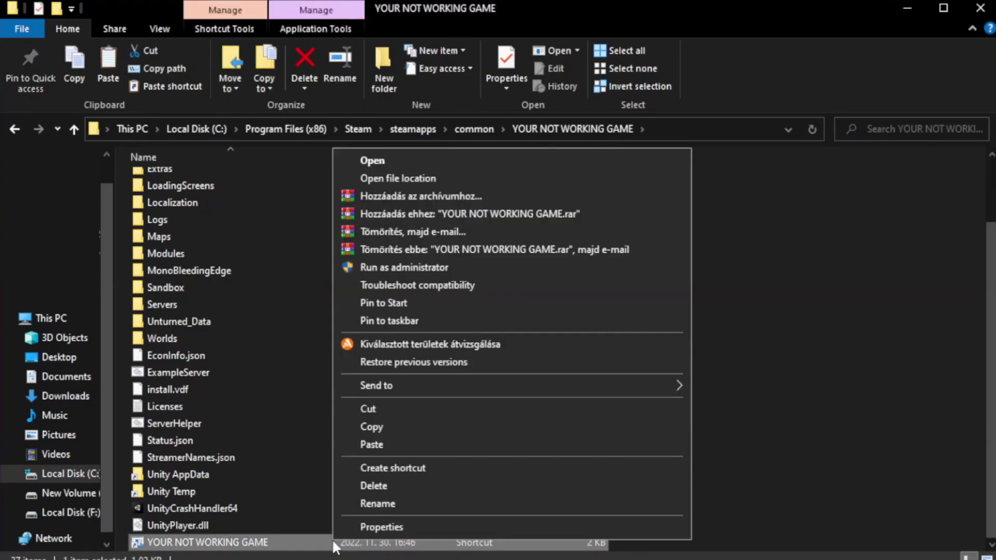
# Open the game shortcut's Properties dialog and move it up the screen.
pyautogui.click(507, 526)
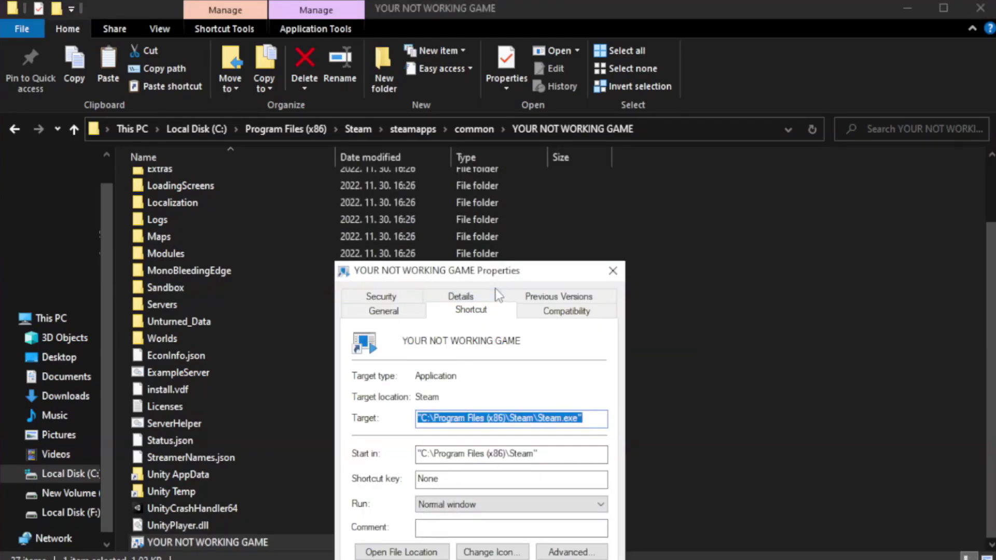
pyautogui.moveTo(501, 275); pyautogui.dragTo(500, 101)
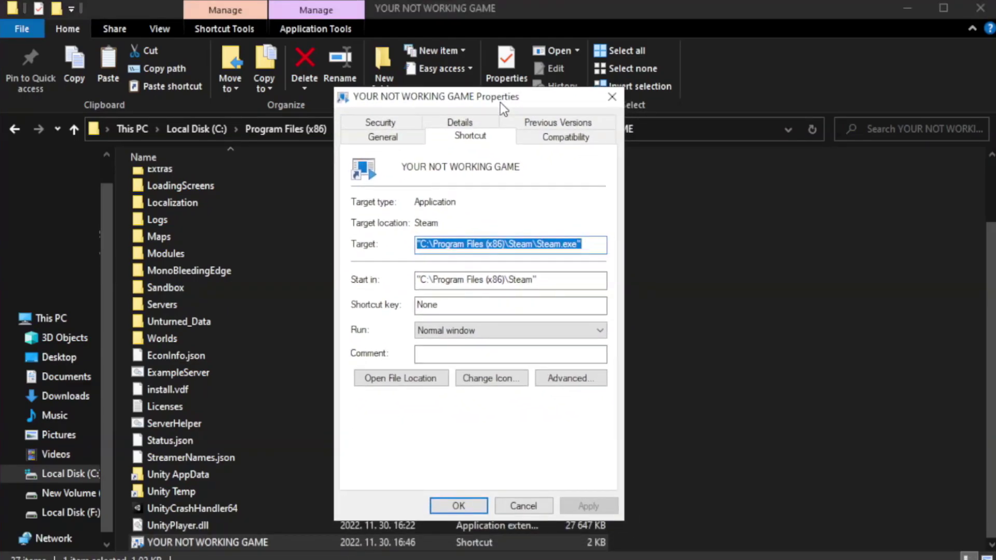
# Set the game shortcut to run in Windows 8 compatibility mode and save the change.
pyautogui.click(562, 145)
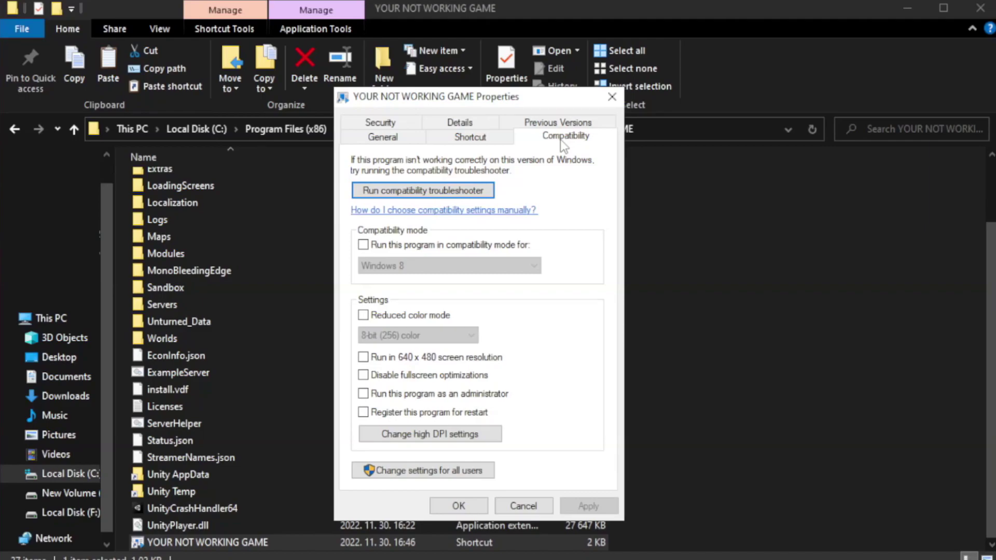
pyautogui.click(393, 244)
pyautogui.click(424, 263)
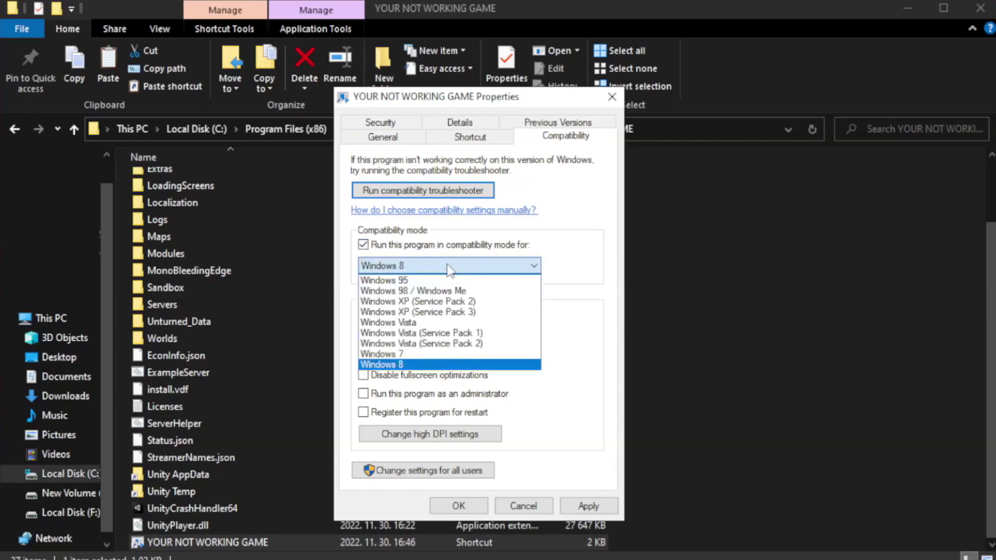
pyautogui.click(423, 364)
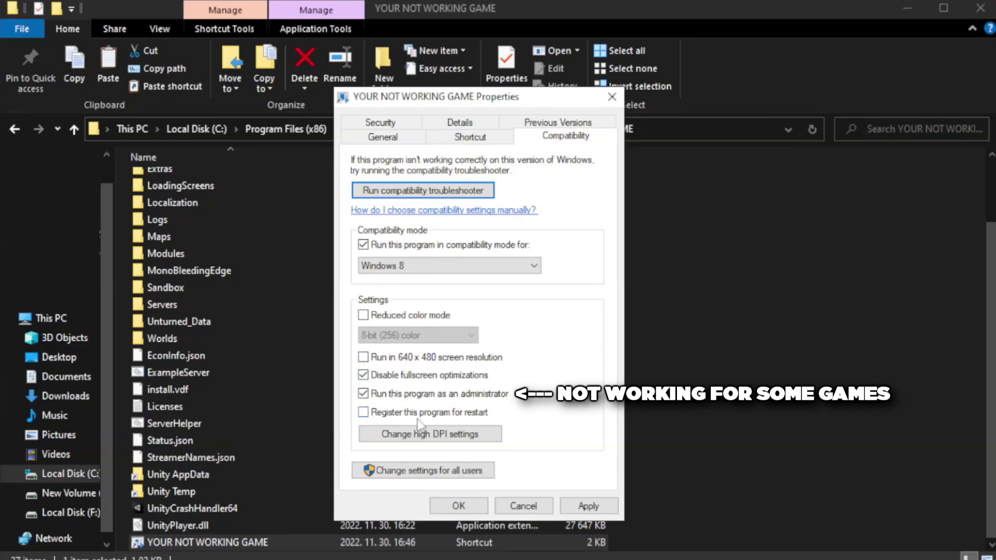
pyautogui.click(585, 511)
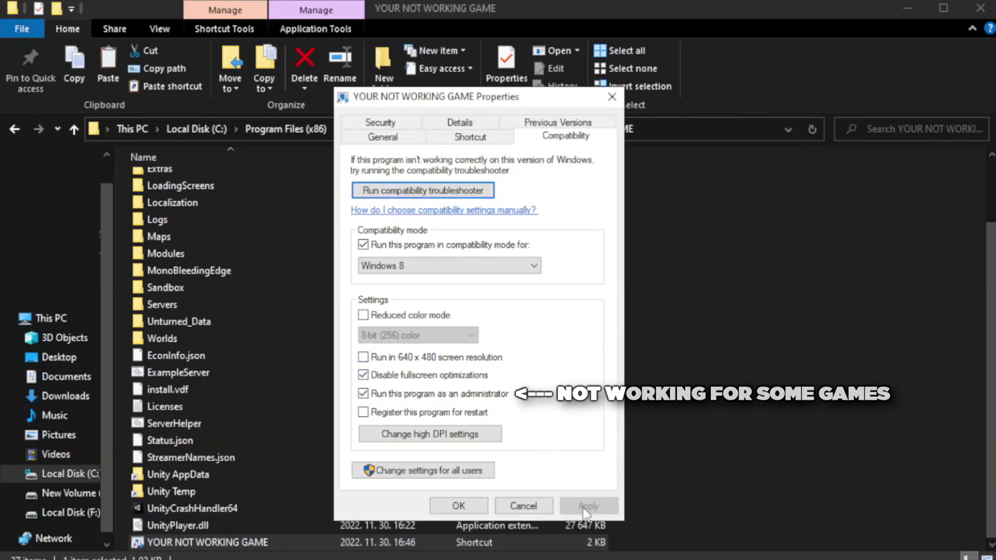
pyautogui.click(457, 507)
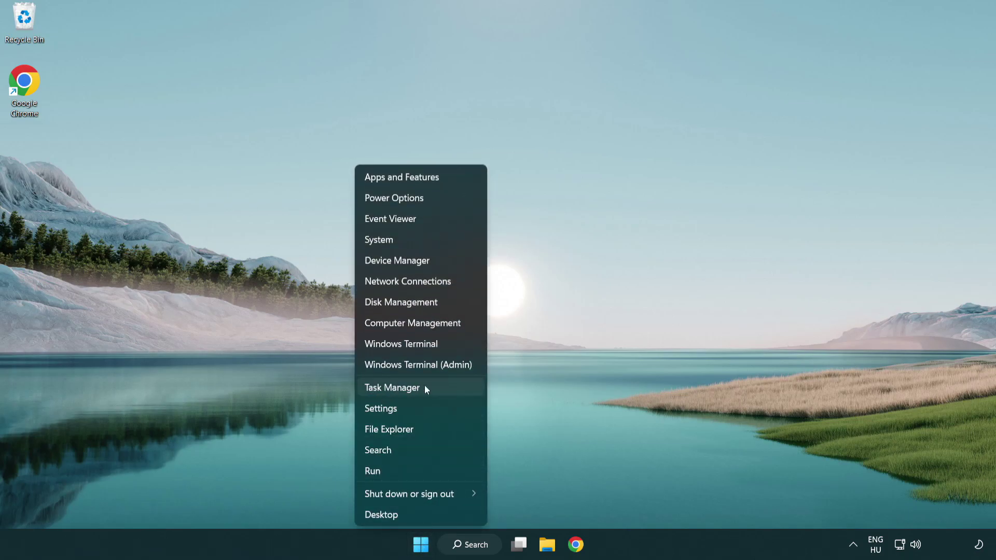
# In Task Manager's Startup apps, disable Terminal, Phone Link, Cortana and Windows Security notifications.
pyautogui.click(440, 390)
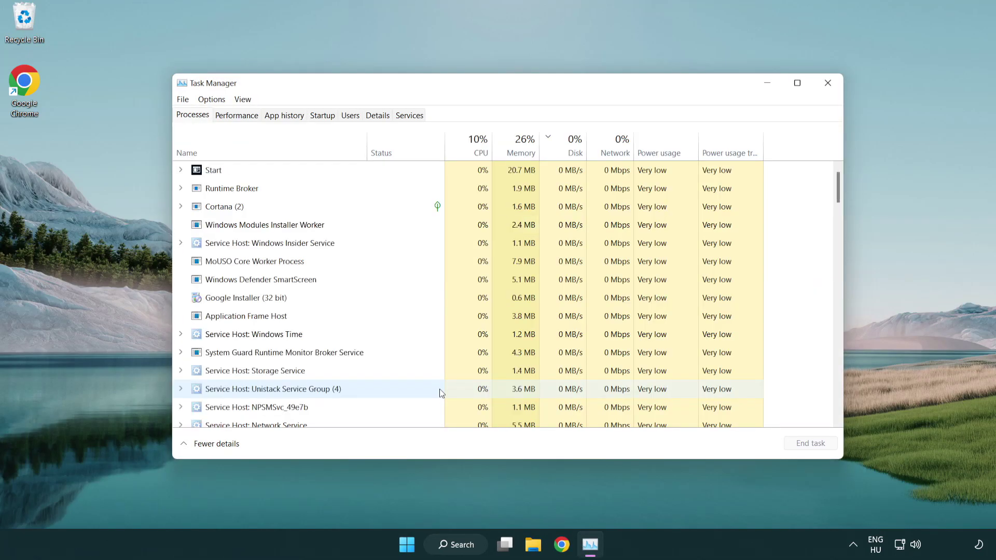
pyautogui.click(325, 117)
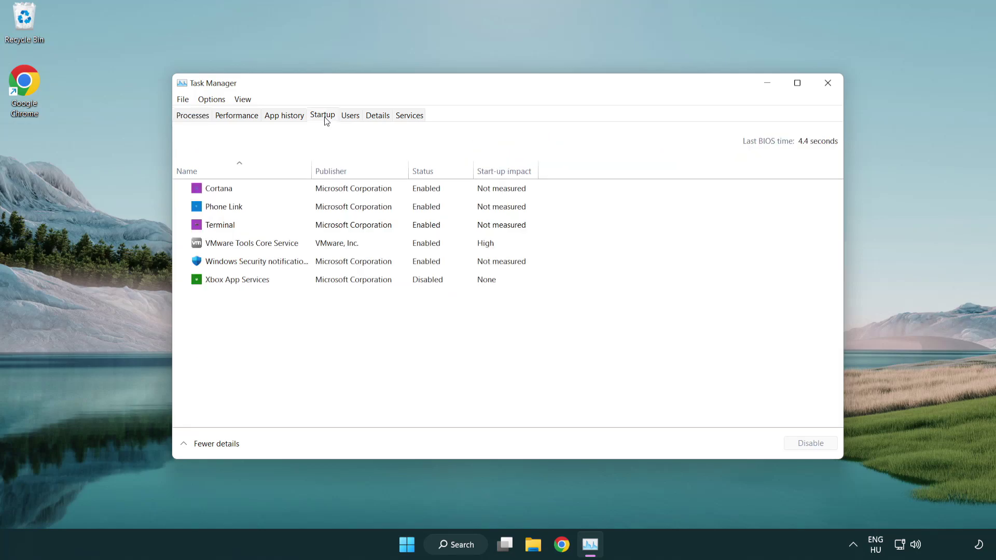
pyautogui.click(326, 226)
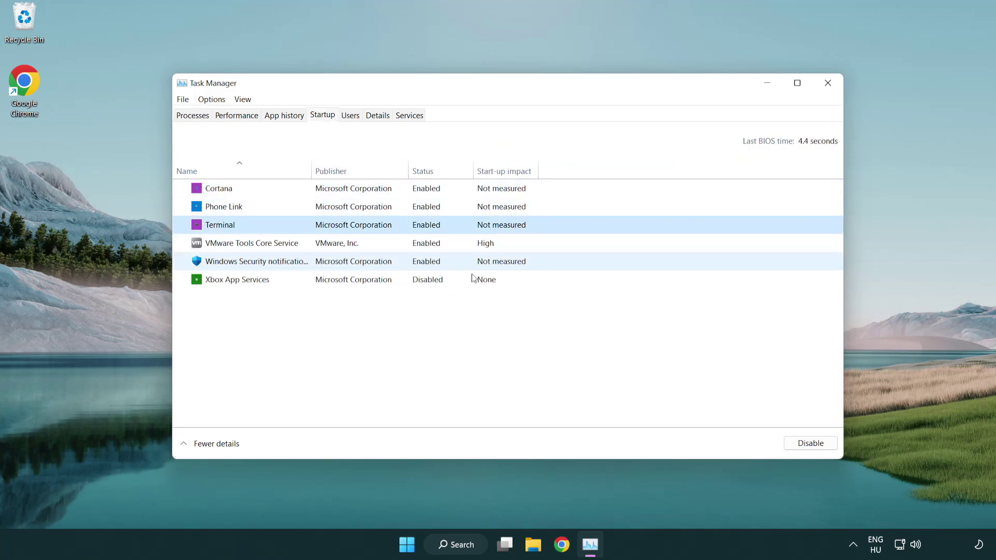
pyautogui.click(794, 444)
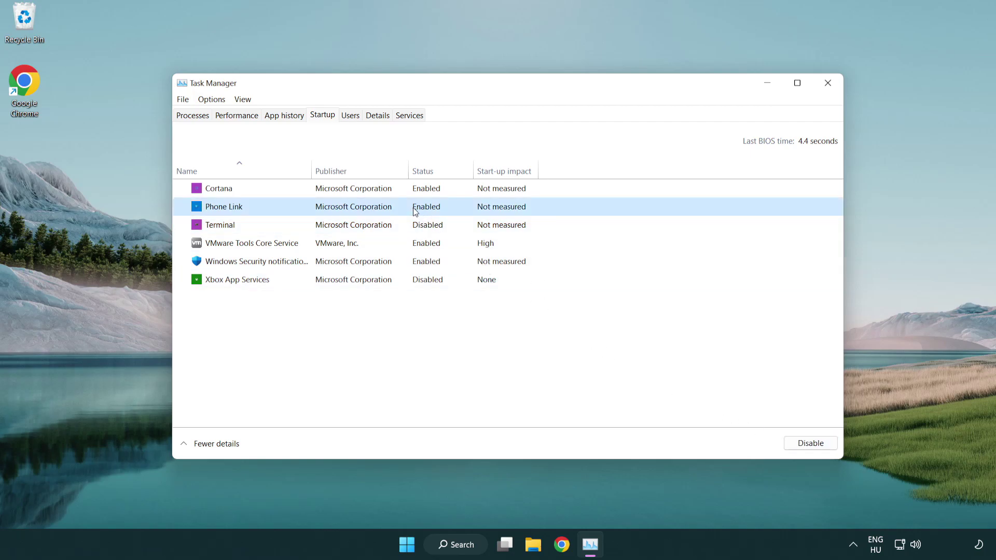
pyautogui.click(808, 444)
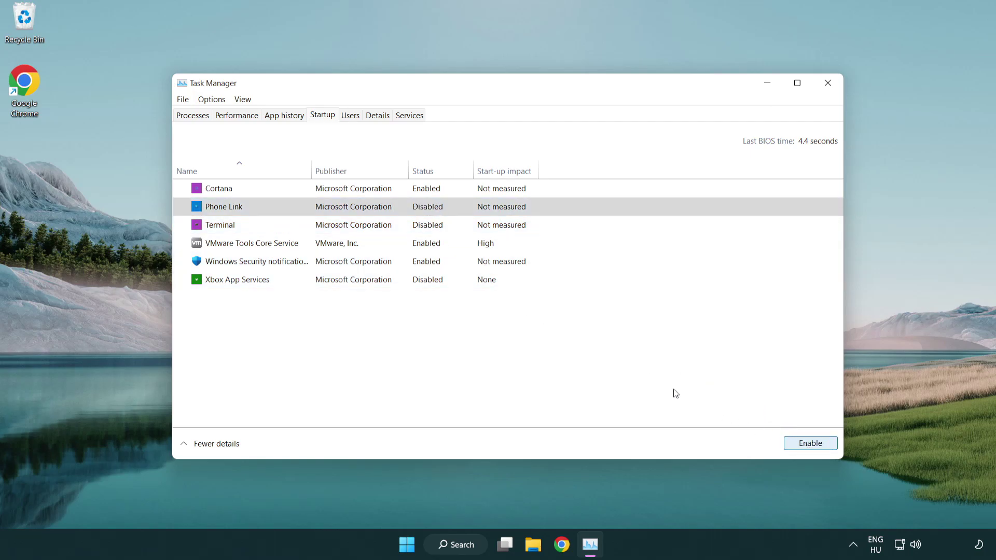
pyautogui.click(356, 194)
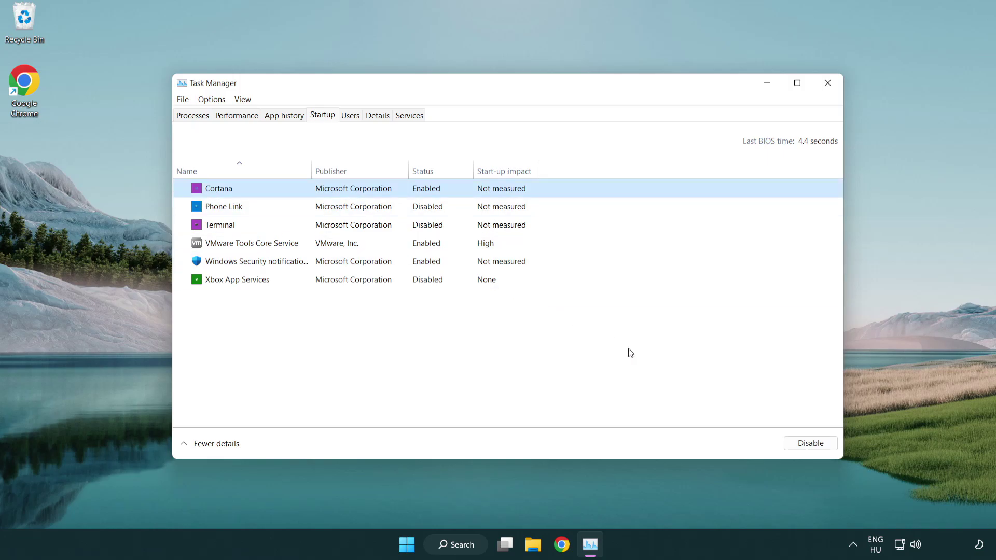
pyautogui.click(809, 444)
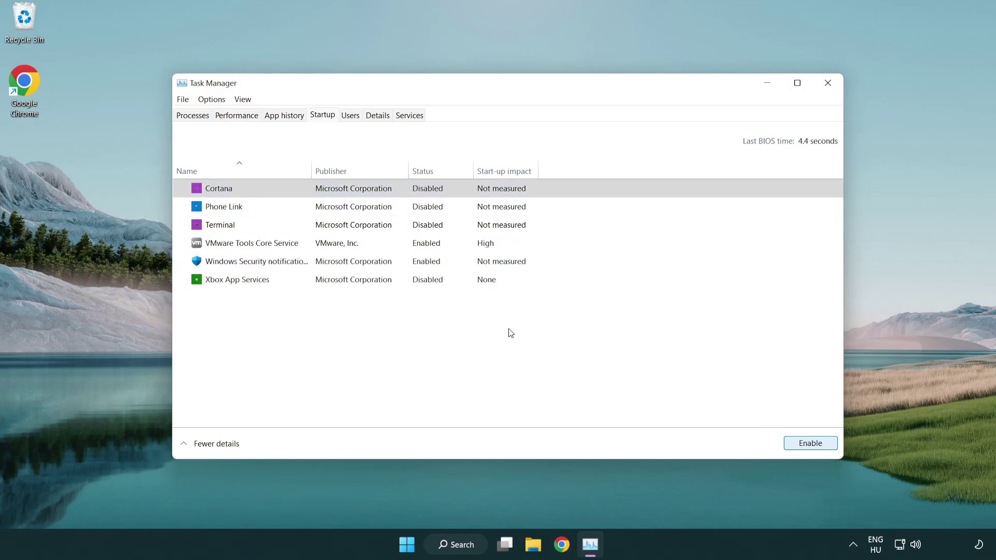
pyautogui.click(473, 265)
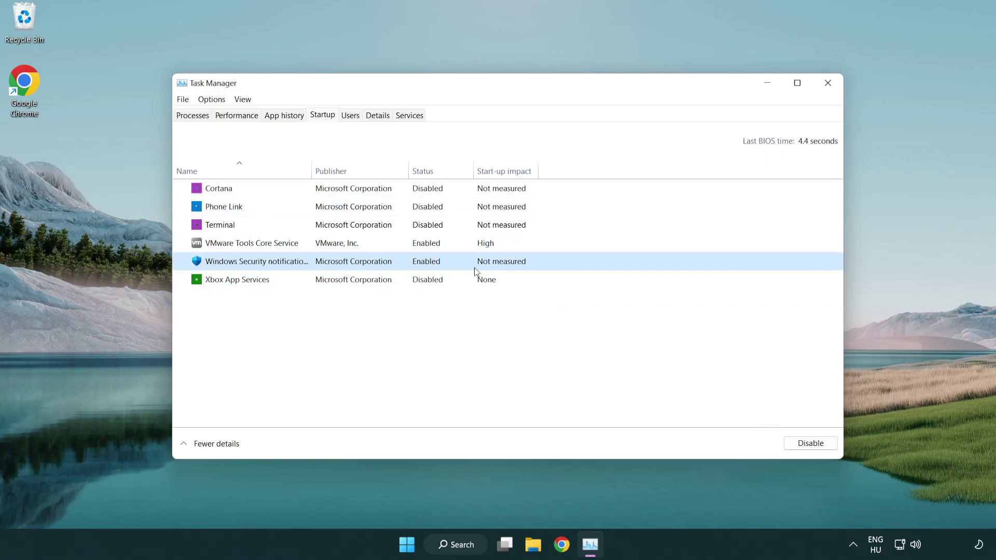
pyautogui.click(809, 443)
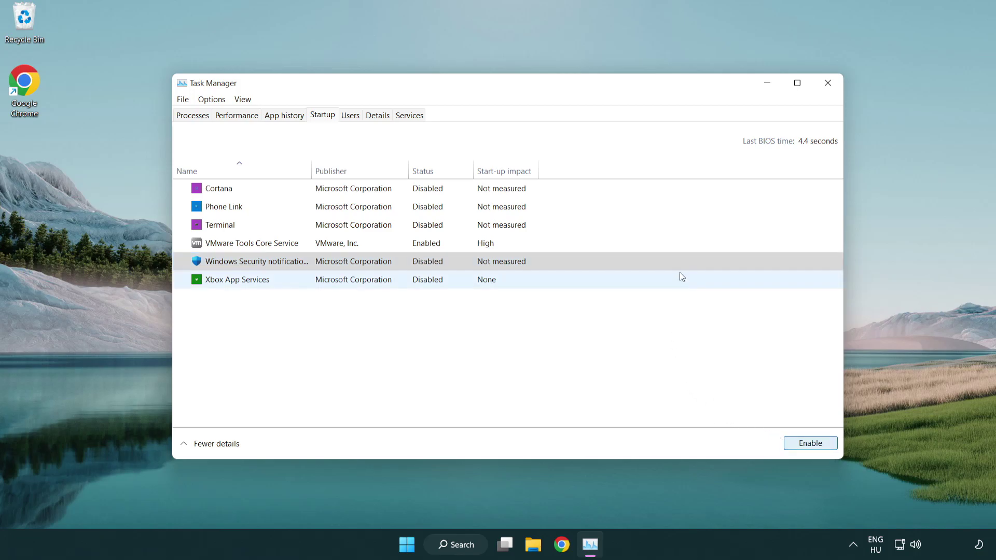
# Close Task Manager, return to the DirectX End-User Runtime Web Installer page, and start the dxwebsetup.exe download.
pyautogui.click(831, 89)
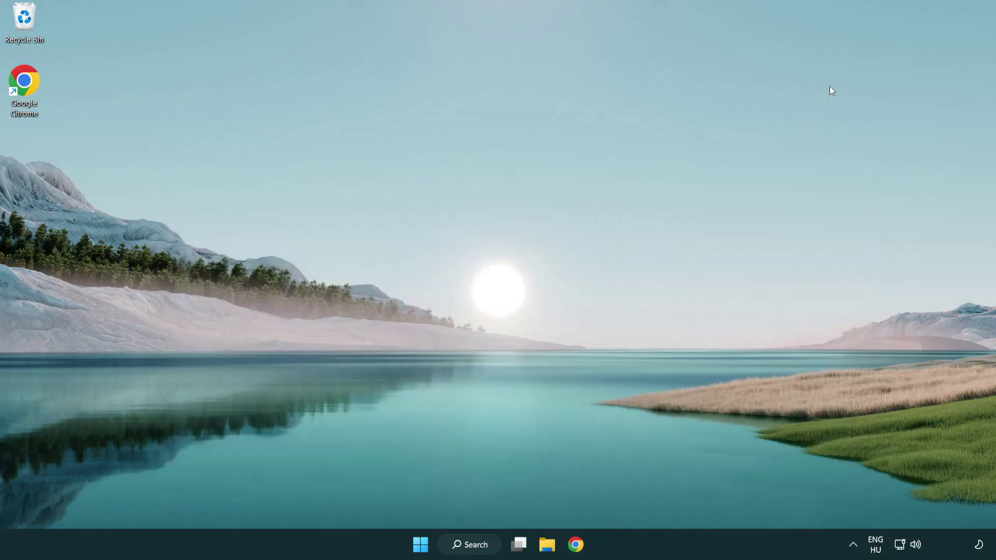
pyautogui.click(580, 553)
pyautogui.scroll(1, 413, 437)
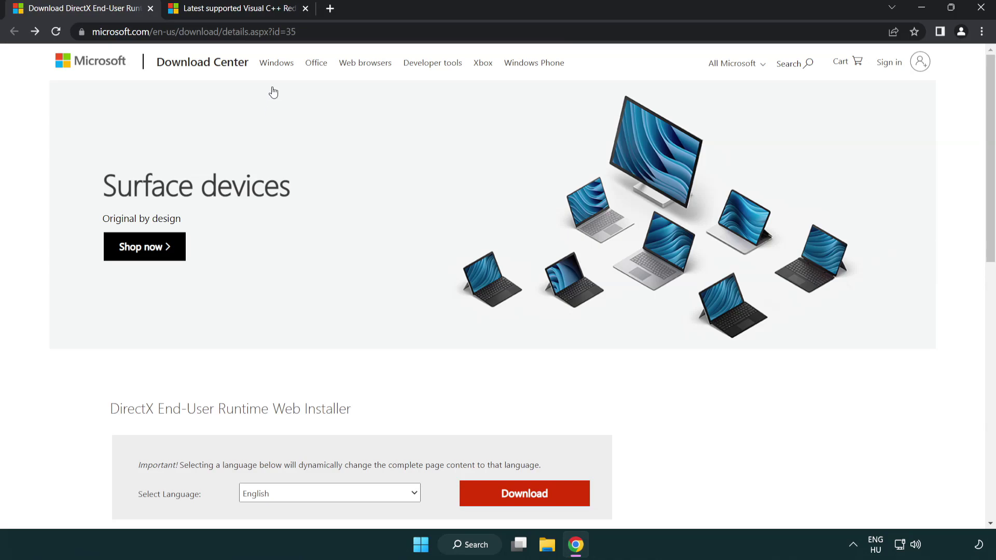
pyautogui.click(430, 34)
pyautogui.click(430, 35)
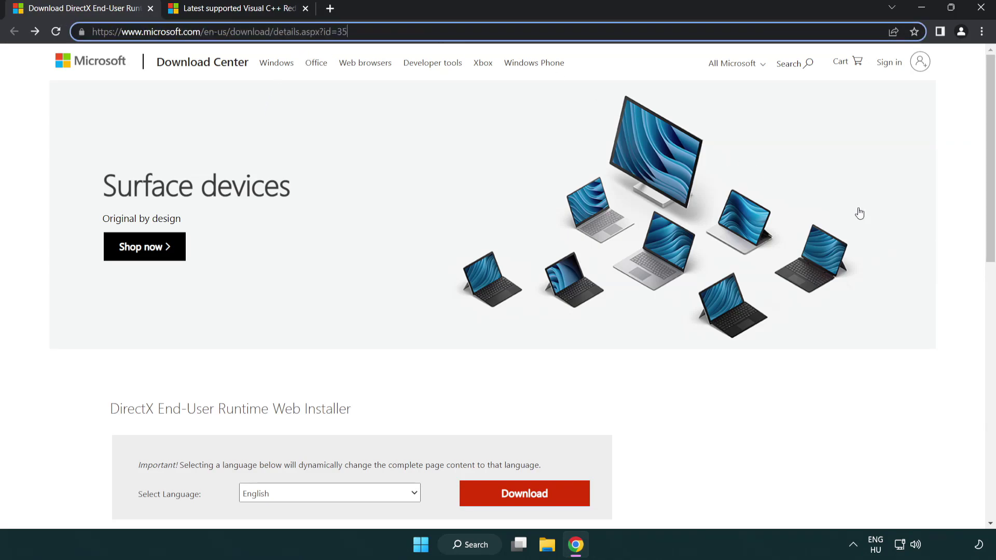
pyautogui.click(955, 224)
pyautogui.moveTo(989, 226); pyautogui.dragTo(989, 288)
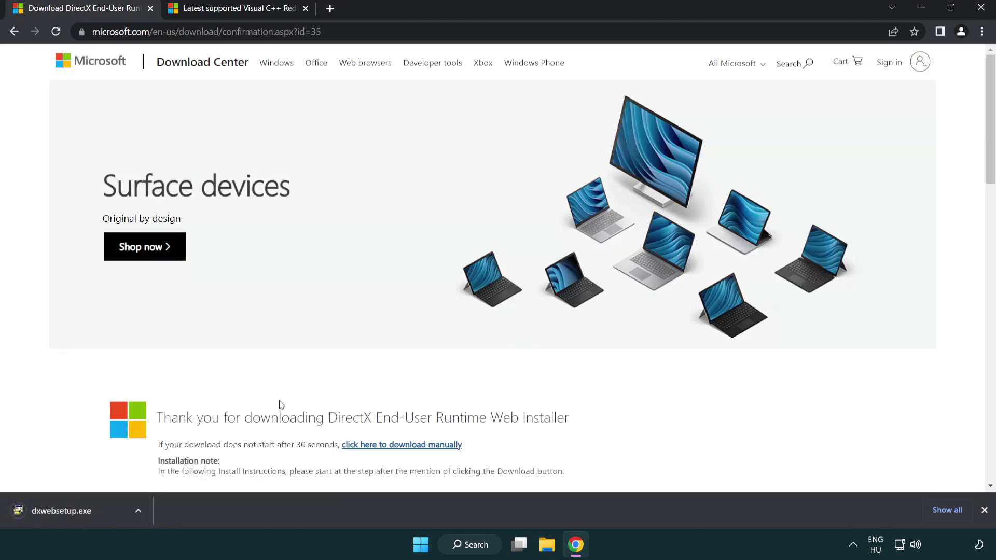
# Run dxwebsetup.exe and accept the DirectX licence agreement.
pyautogui.click(65, 513)
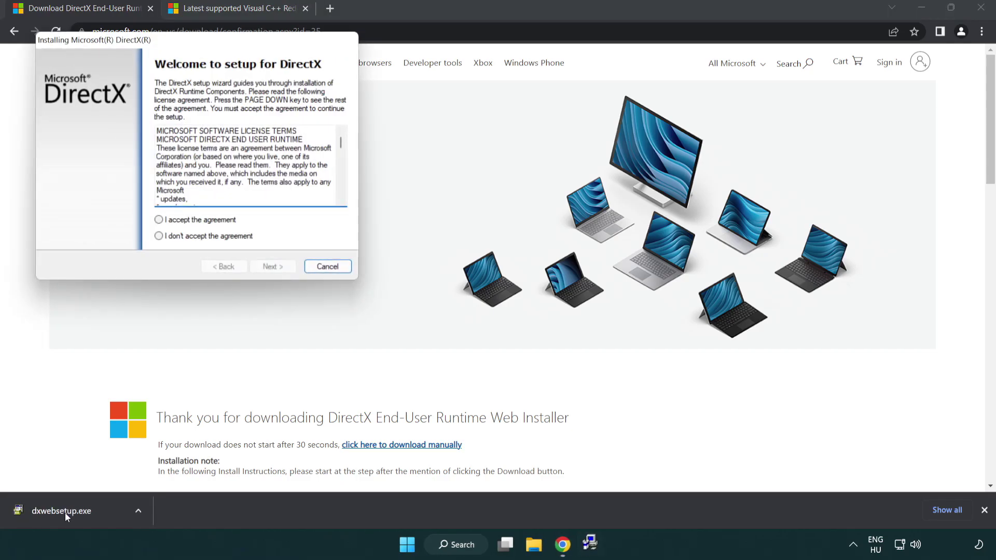
pyautogui.moveTo(152, 48); pyautogui.dragTo(439, 157)
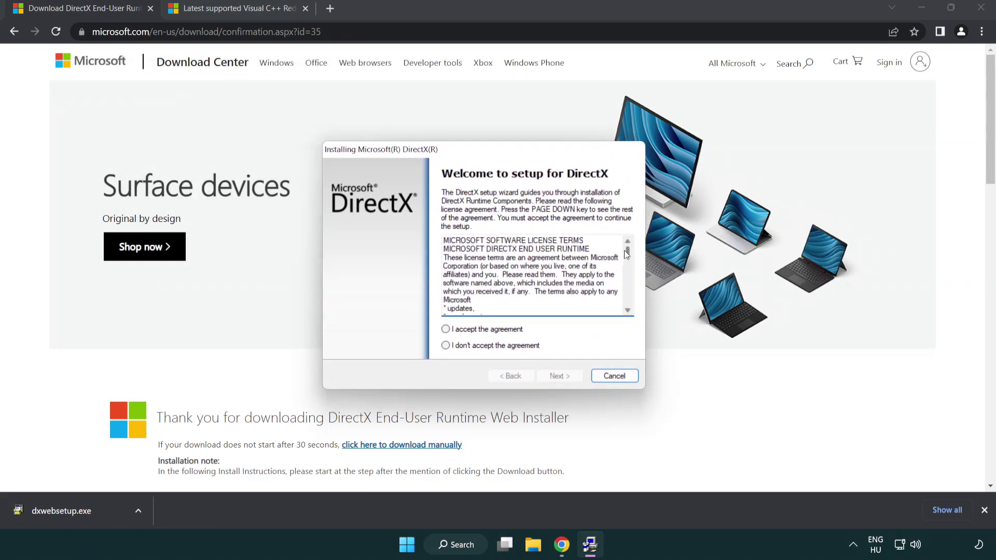
pyautogui.moveTo(628, 258); pyautogui.dragTo(627, 300)
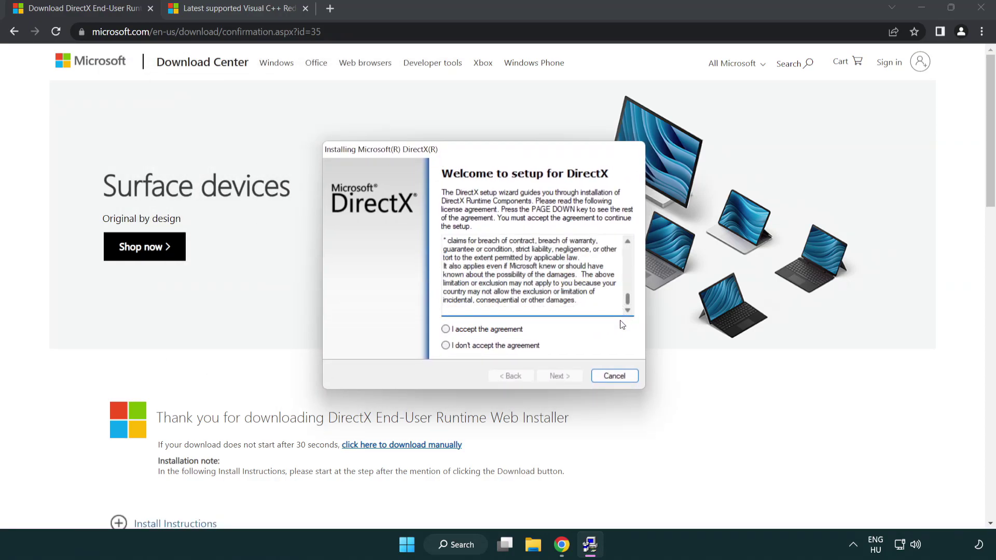
pyautogui.click(445, 330)
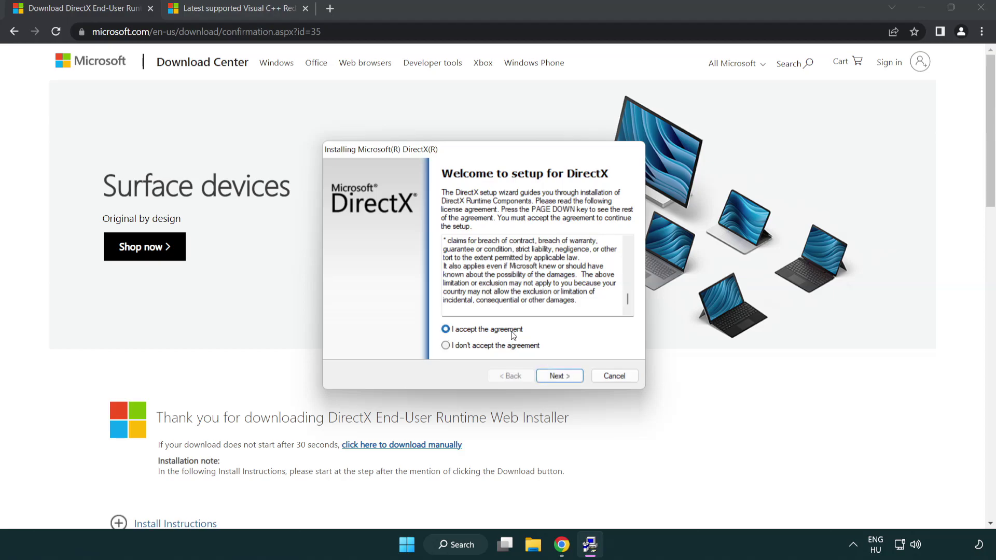
pyautogui.click(561, 377)
# Skip the Bing Bar install and finish DirectX Setup.
pyautogui.click(441, 290)
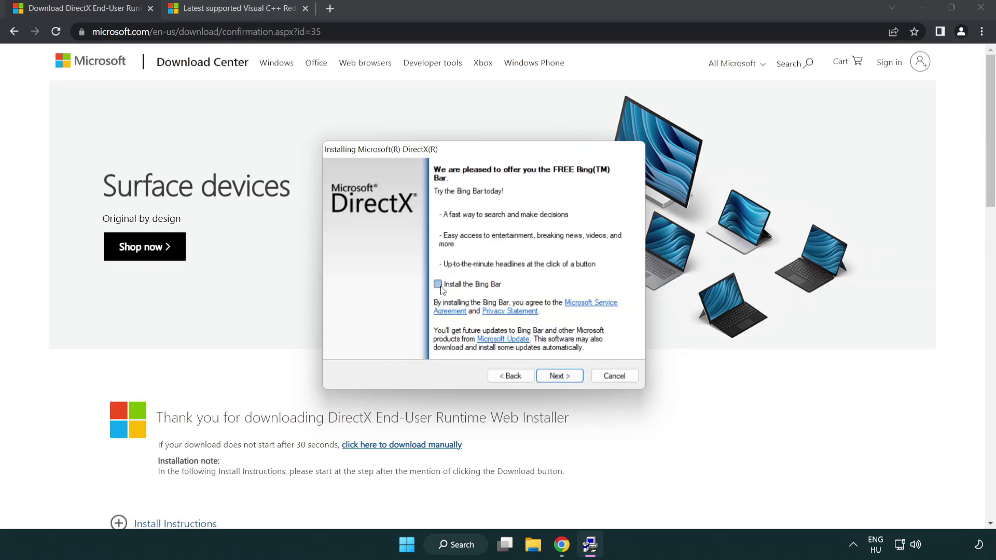
pyautogui.click(564, 378)
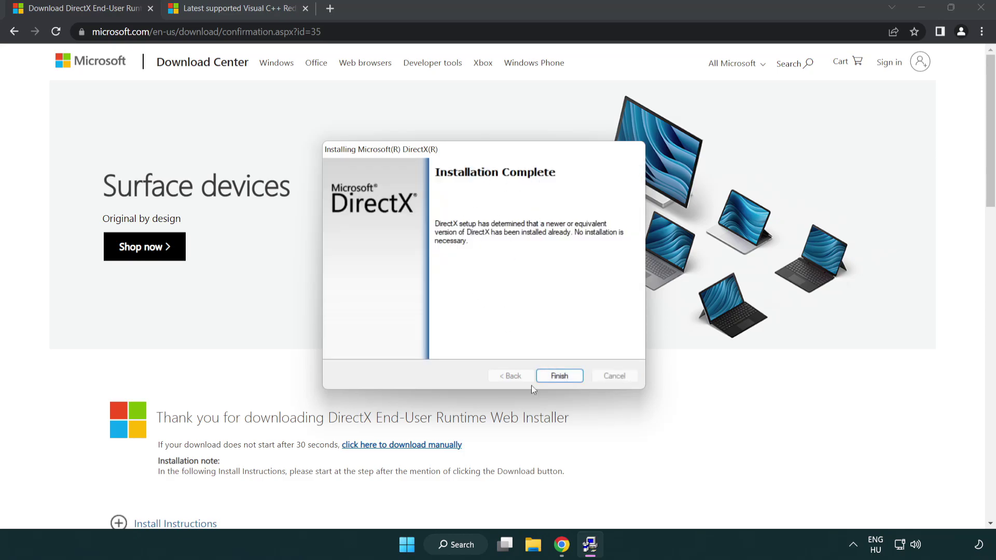
pyautogui.click(561, 374)
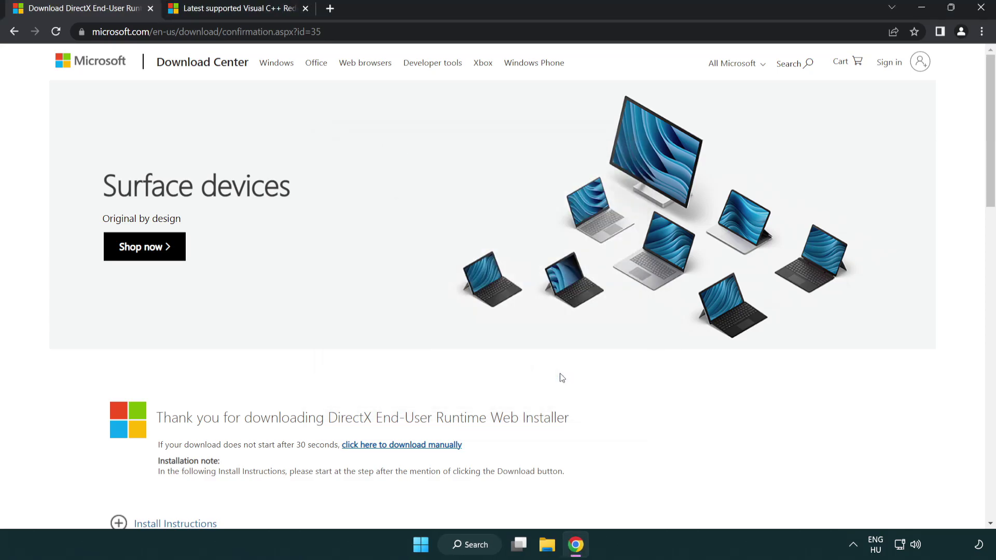
# Close the DirectX tab and scroll the Microsoft Learn article to the latest downloads table.
pyautogui.click(151, 9)
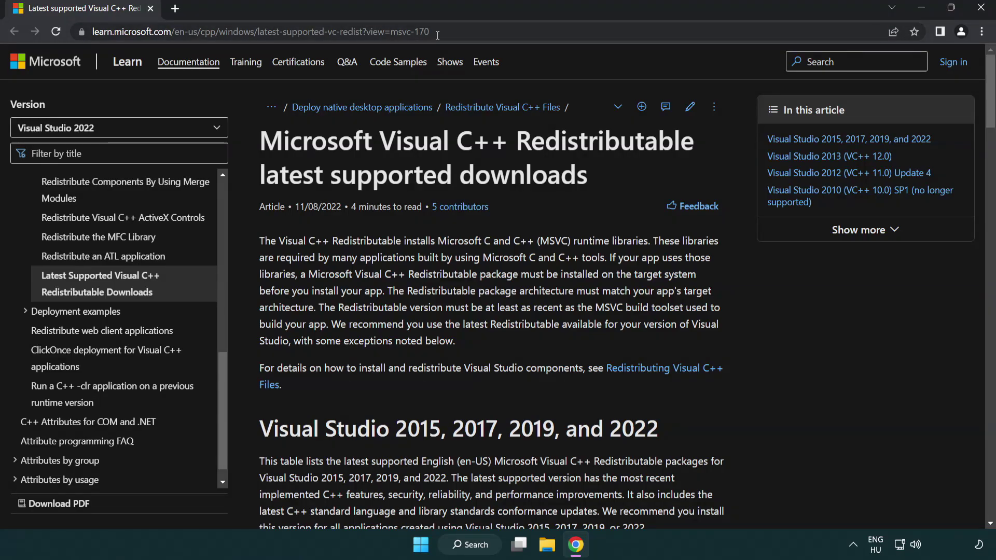
pyautogui.moveTo(430, 32); pyautogui.dragTo(371, 32)
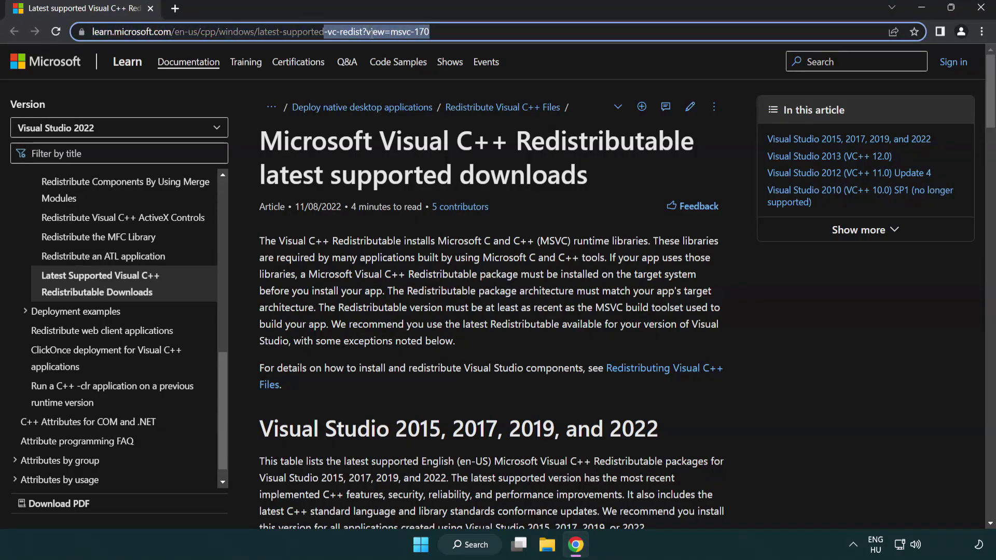
pyautogui.click(512, 169)
pyautogui.scroll(-3, 514, 174)
pyautogui.scroll(-4, 514, 173)
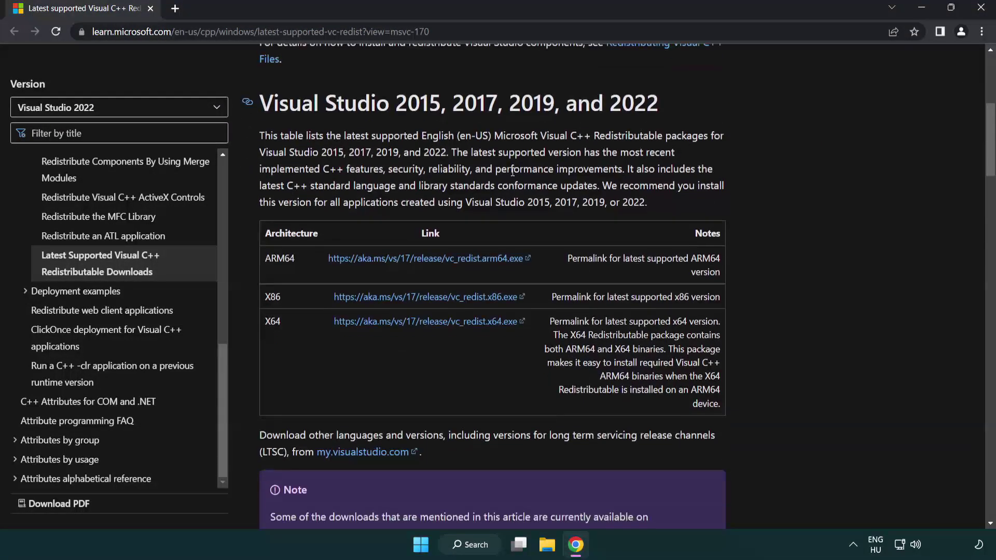
# Download the ARM64, x86 and x64 Visual C++ Redistributable installers and run the ARM64 one.
pyautogui.click(407, 260)
pyautogui.click(412, 298)
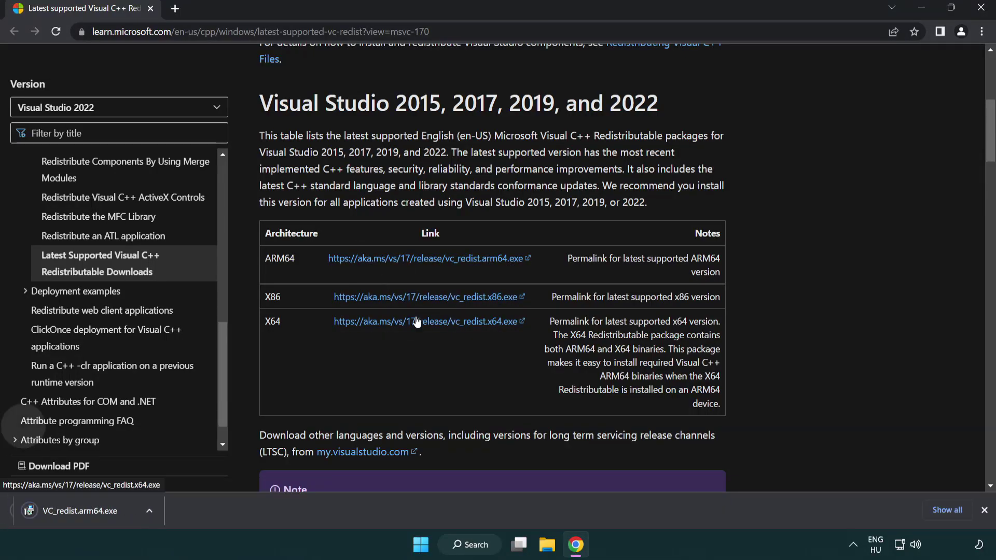
pyautogui.click(414, 322)
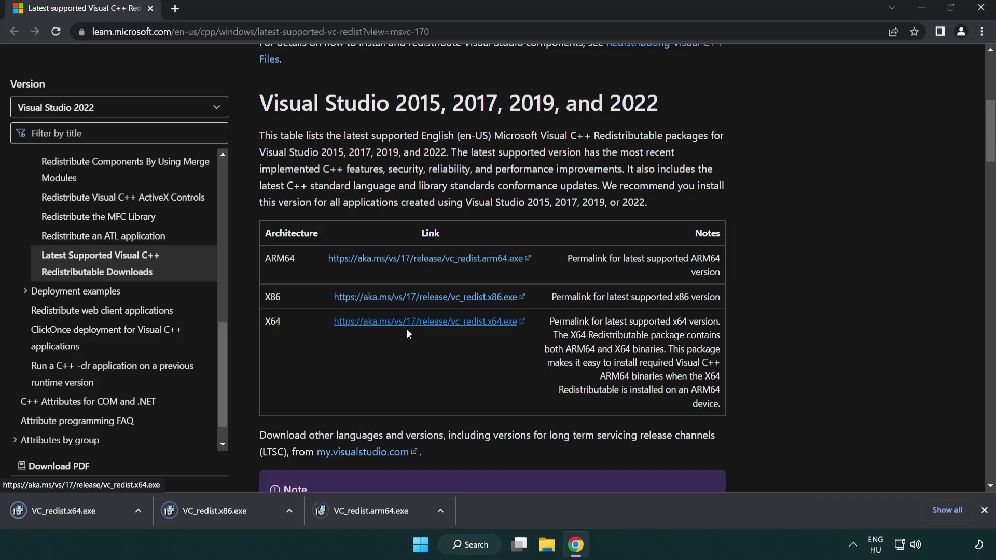
pyautogui.click(380, 518)
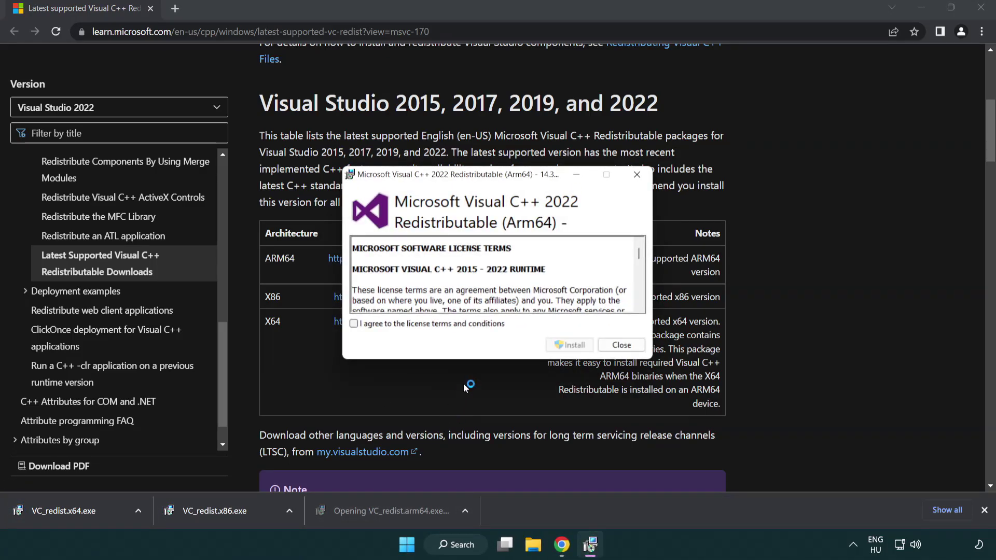
# Accept the licence and attempt the Arm64 Visual C++ install, dismissing it after it fails.
pyautogui.moveTo(638, 252); pyautogui.dragTo(651, 306)
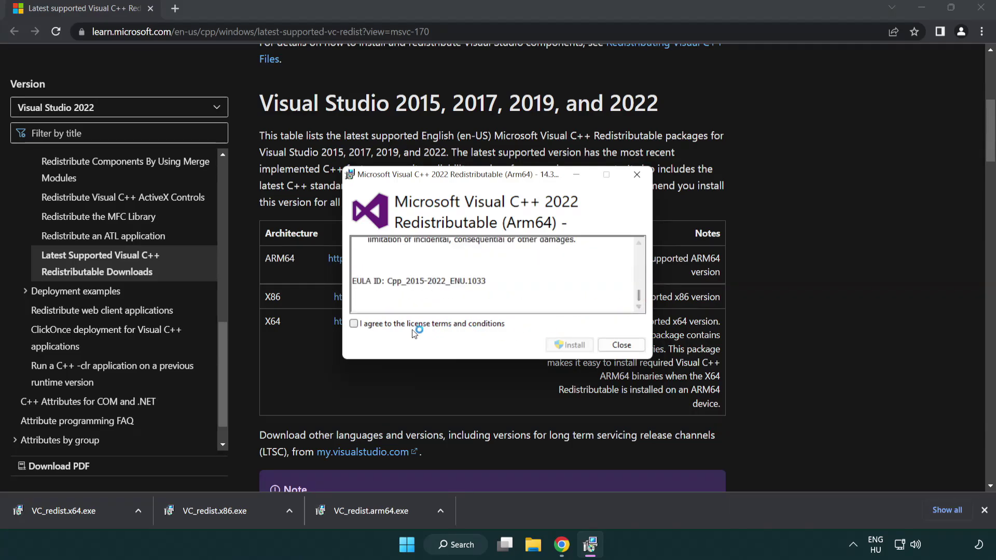
pyautogui.click(354, 323)
pyautogui.click(555, 344)
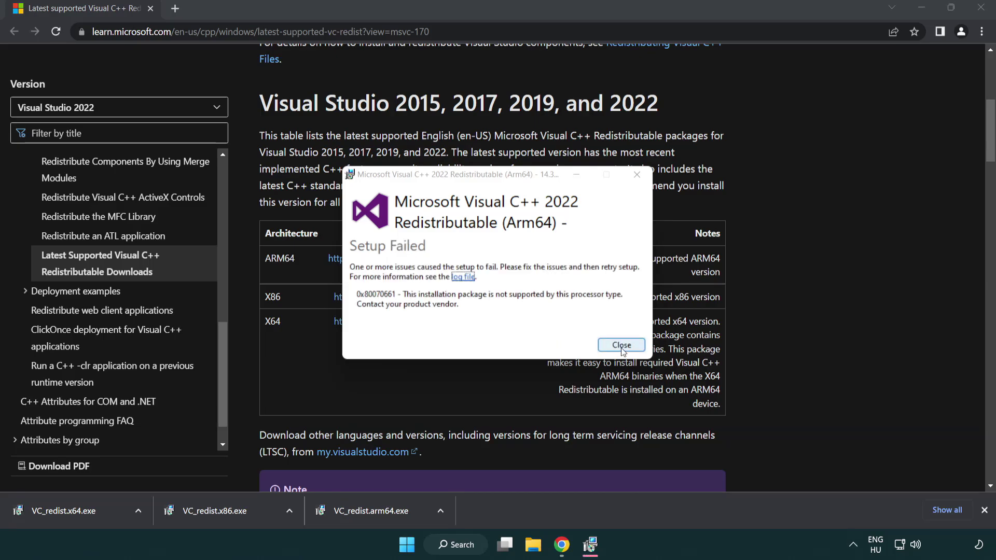
pyautogui.click(622, 345)
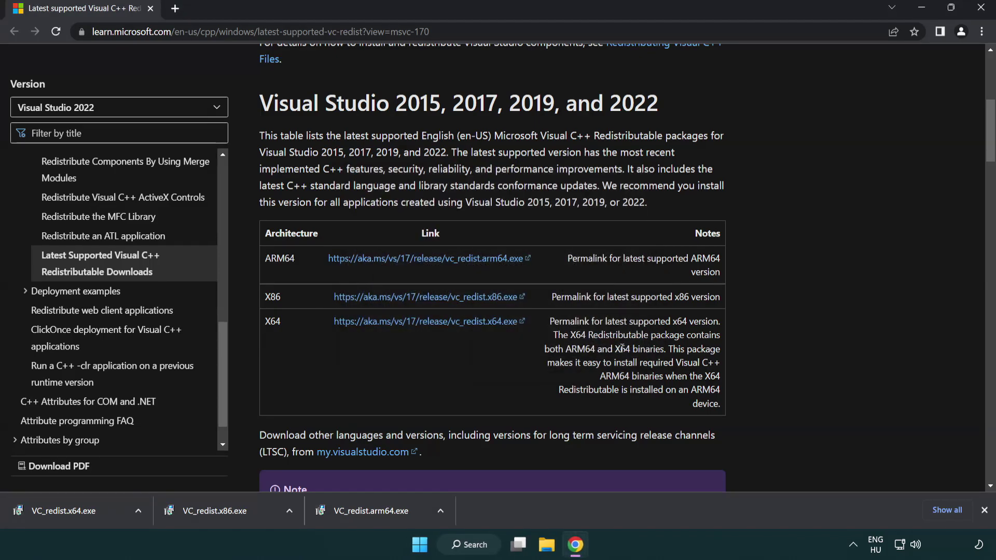
# Install the x86 and x64 Visual C++ 2015-2022 Redistributables without restarting, then close Chrome.
pyautogui.click(222, 516)
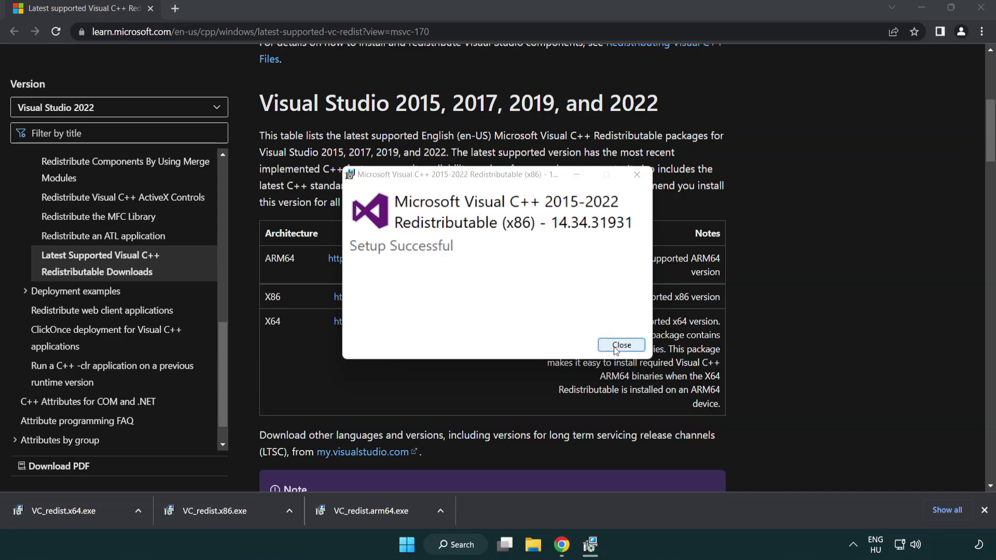
pyautogui.click(622, 346)
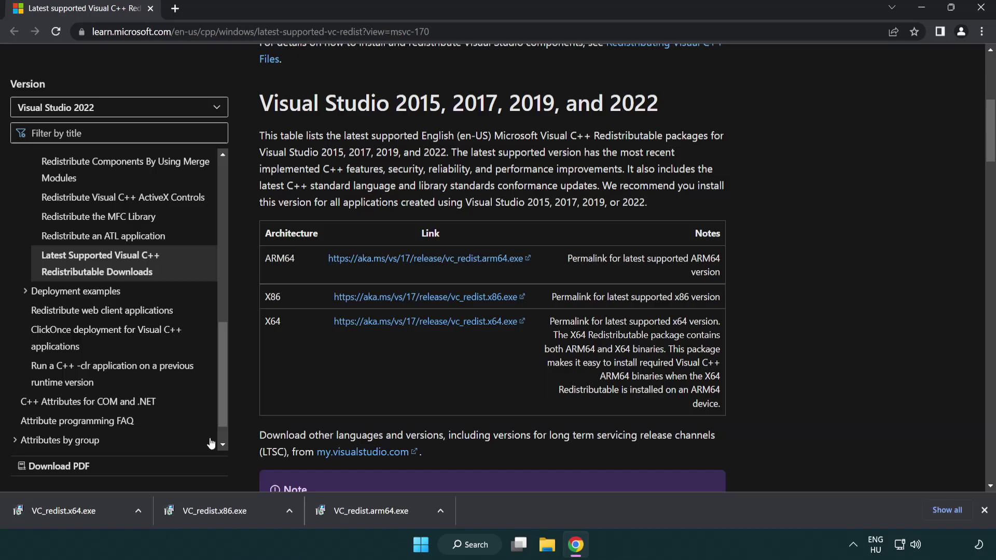
pyautogui.click(75, 509)
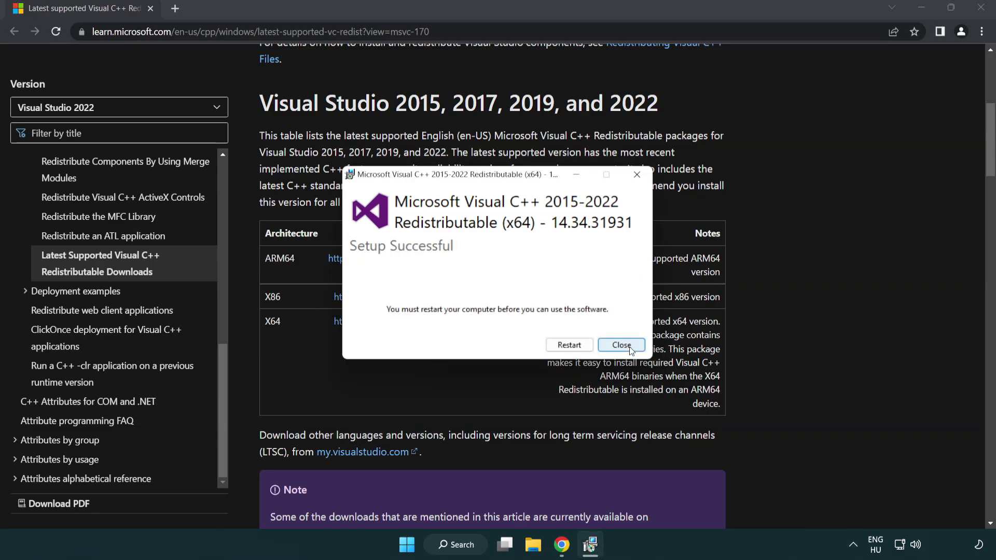
pyautogui.click(630, 347)
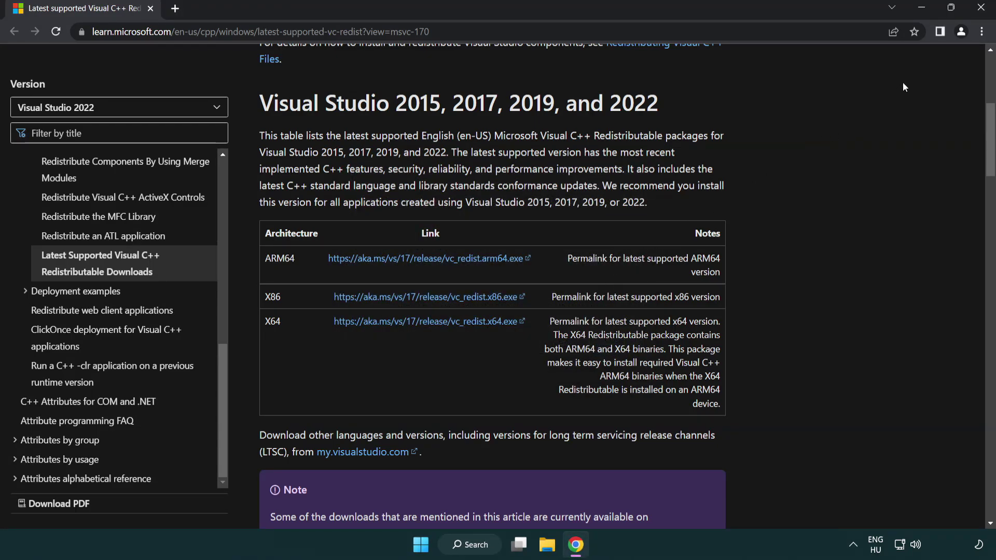
pyautogui.click(981, 9)
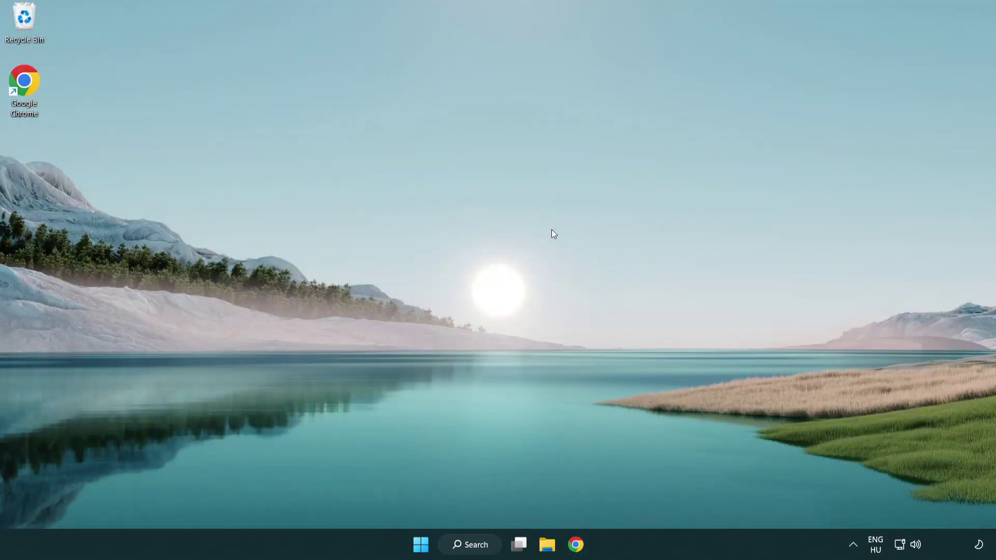
# Search 'cmd' and launch Command Prompt as administrator.
pyautogui.click(459, 545)
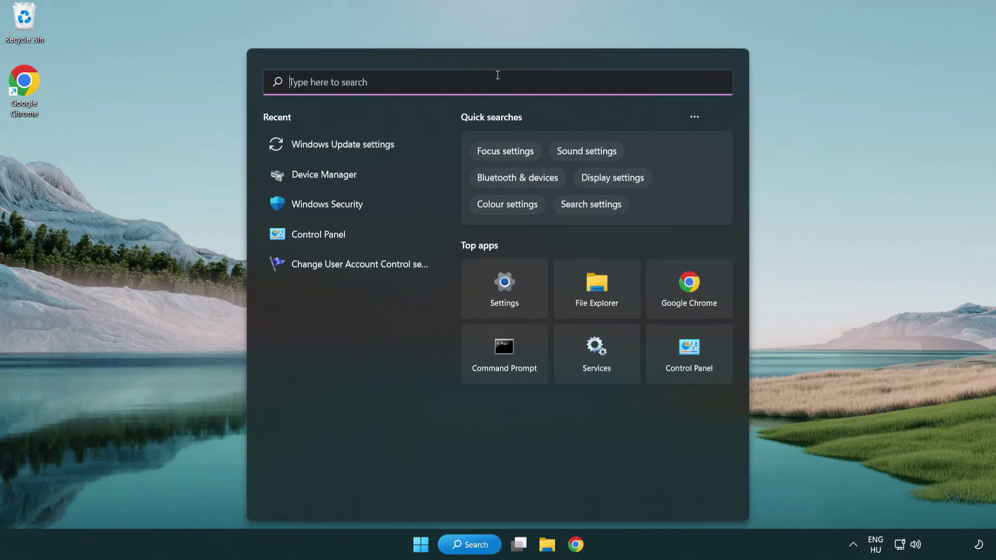
pyautogui.write('cmd')
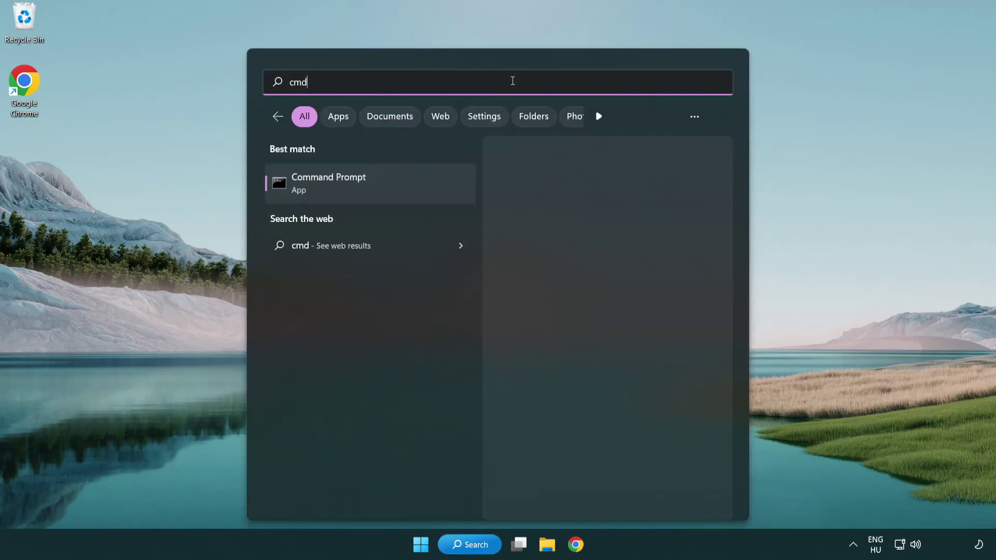
pyautogui.rightClick(381, 188)
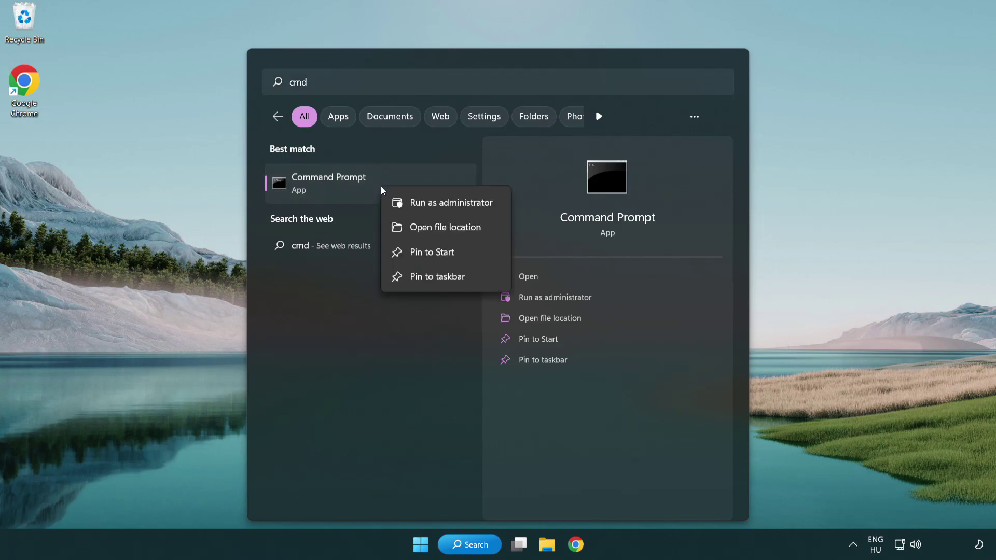
pyautogui.click(450, 207)
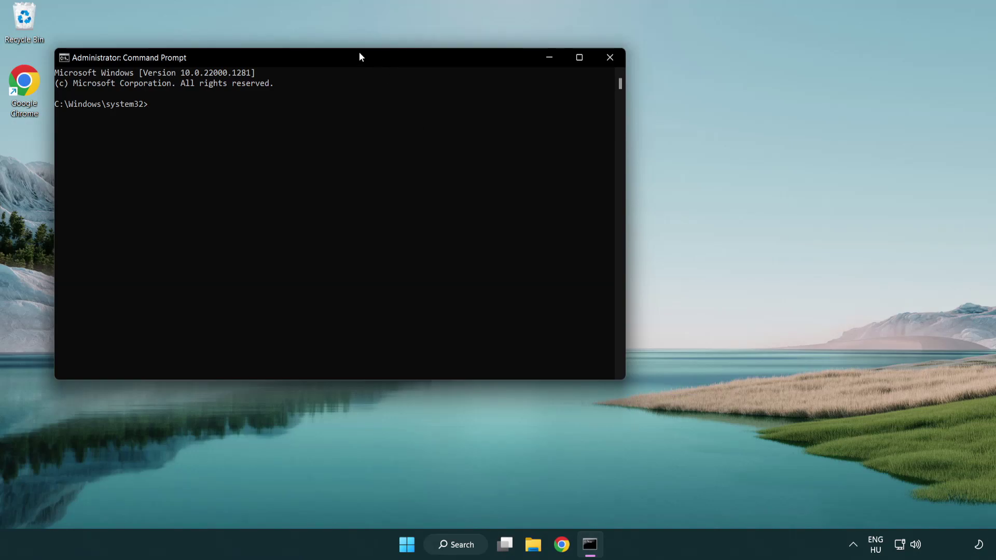
# Run sfc /scannow in the elevated Command Prompt.
pyautogui.moveTo(360, 53); pyautogui.dragTo(501, 102)
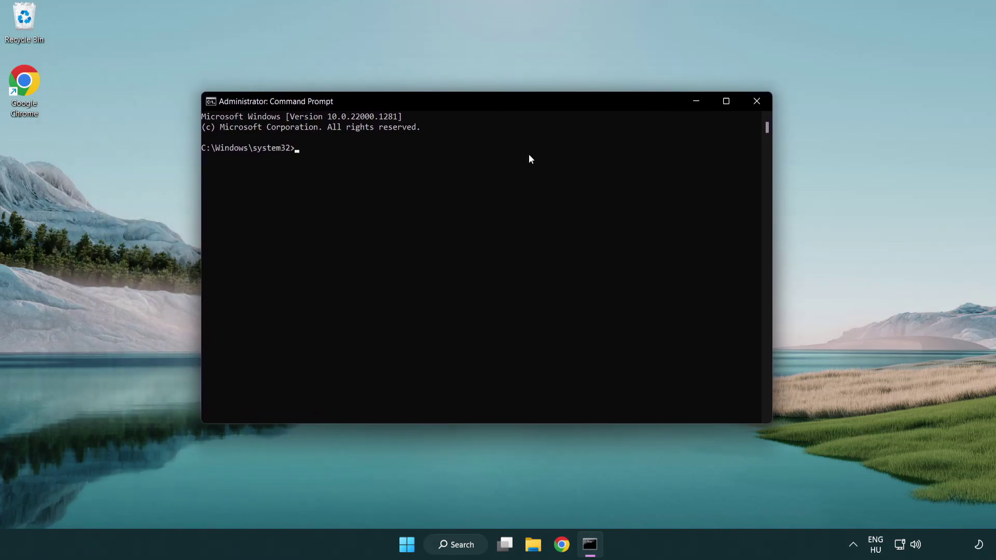
pyautogui.write('sfc /')
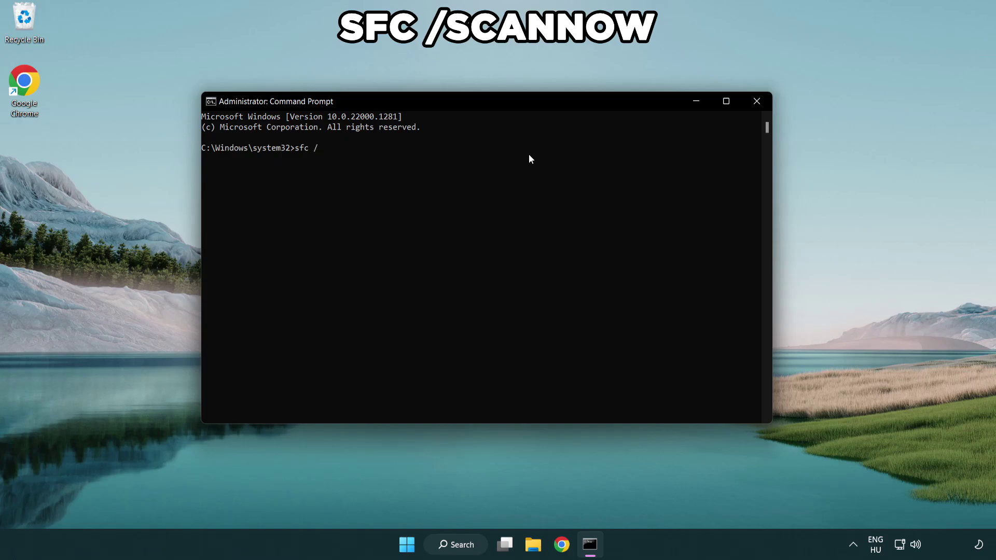
pyautogui.write('scannow')
pyautogui.press('Return')
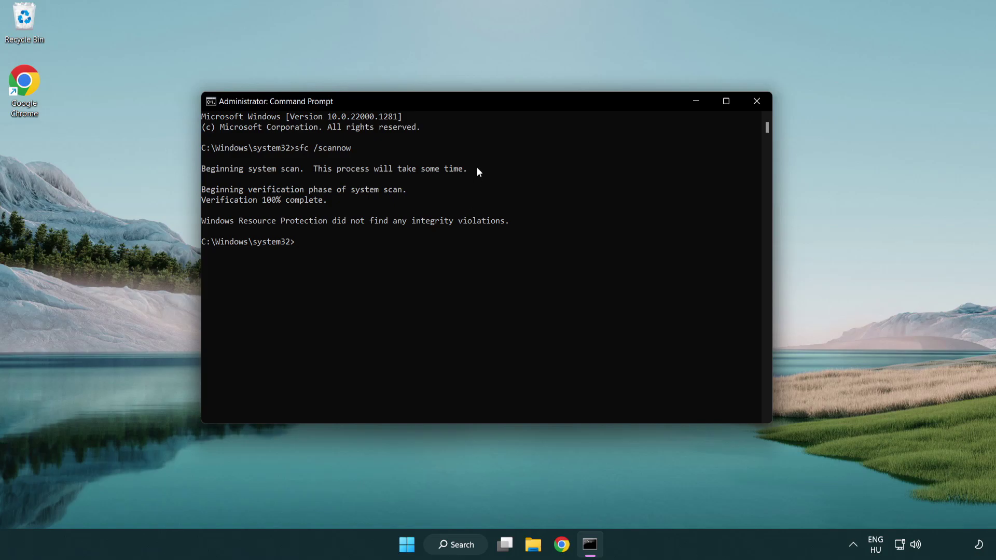
pyautogui.click(760, 104)
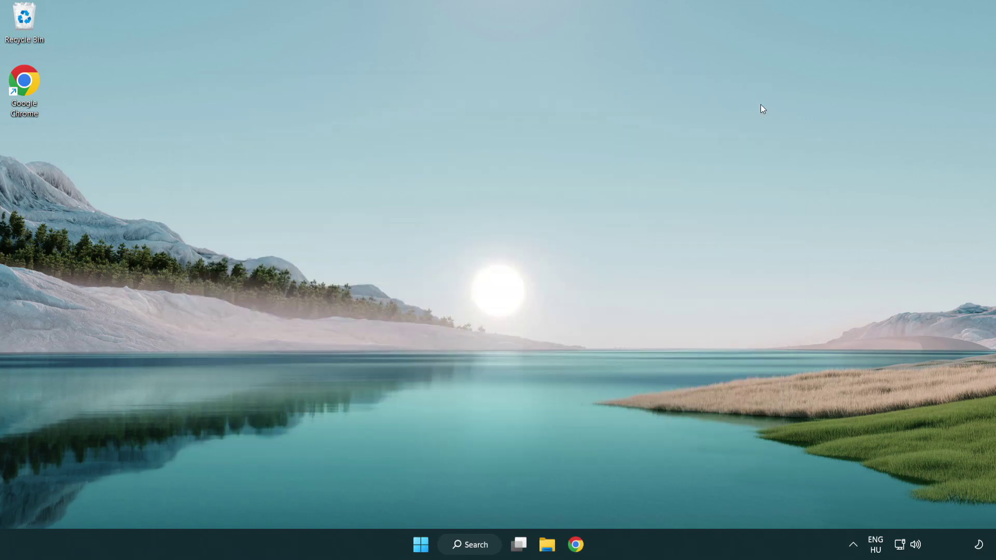
pyautogui.press('super')
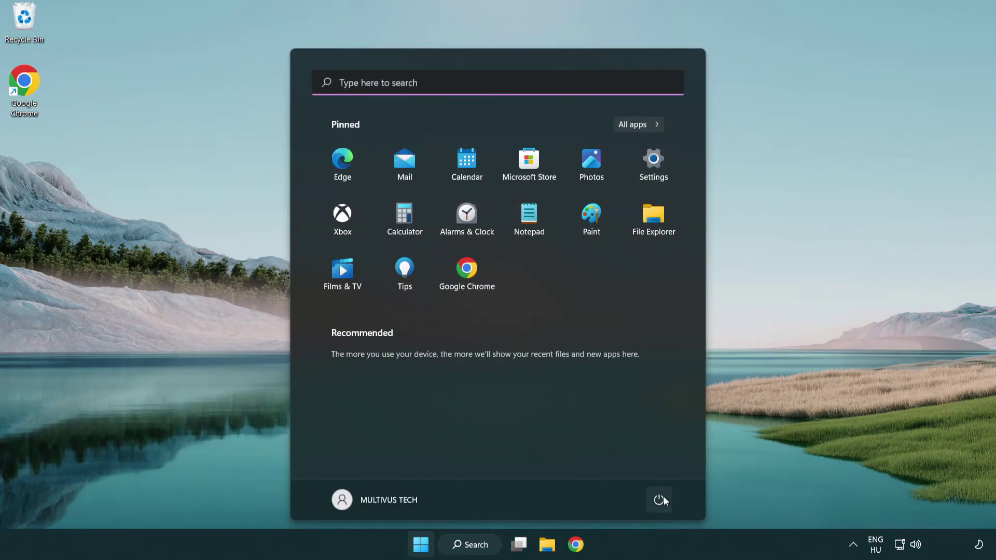
pyautogui.click(660, 498)
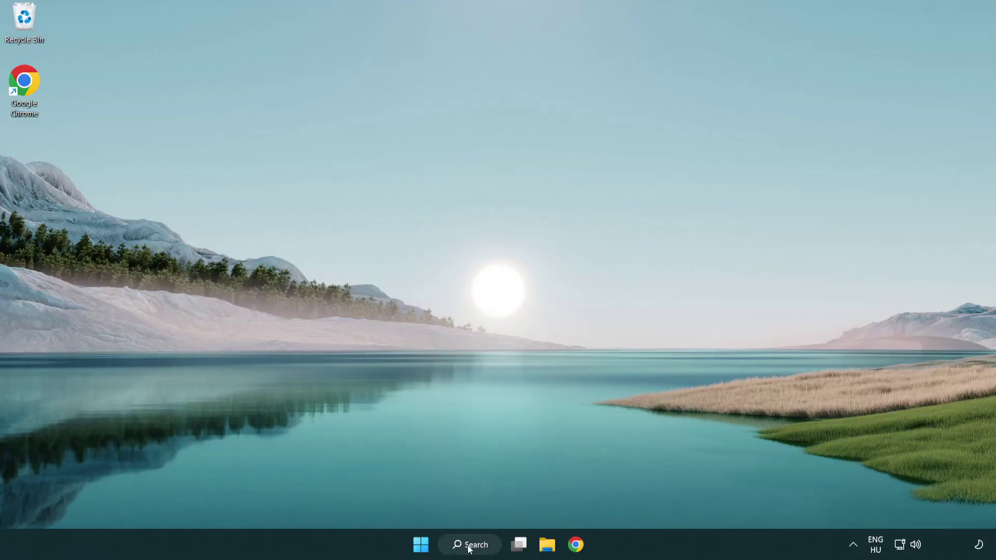
# Search 'security' and launch Windows Security.
pyautogui.click(471, 548)
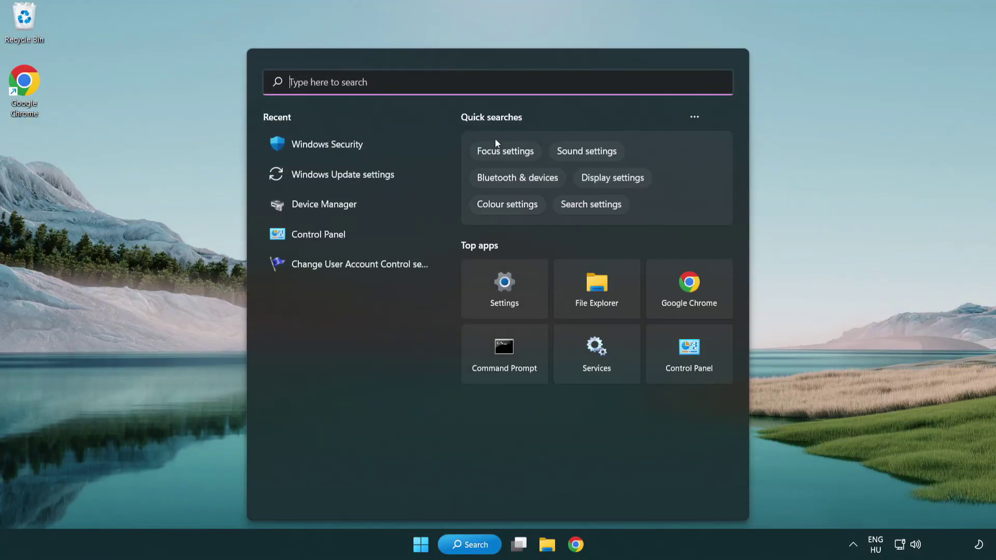
pyautogui.write('sec')
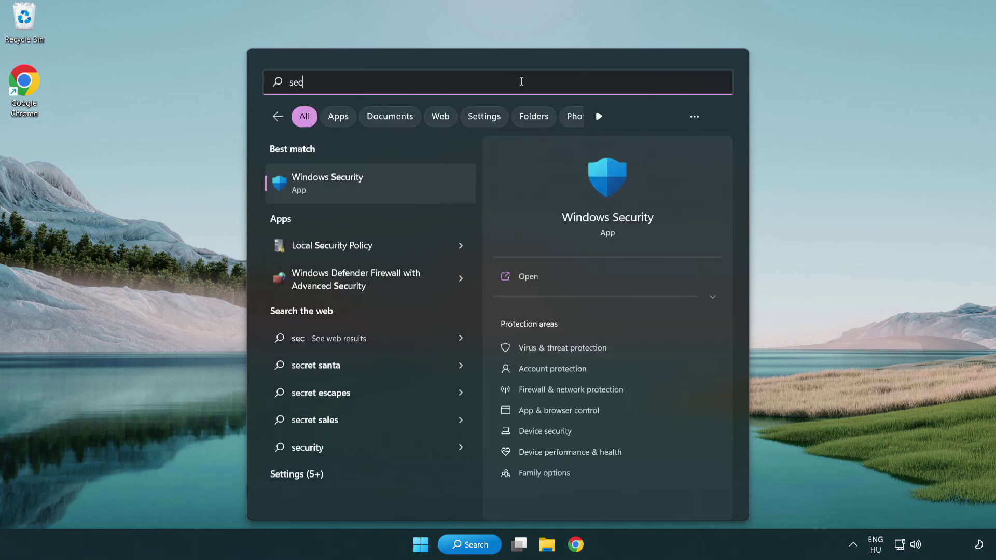
pyautogui.write('uri')
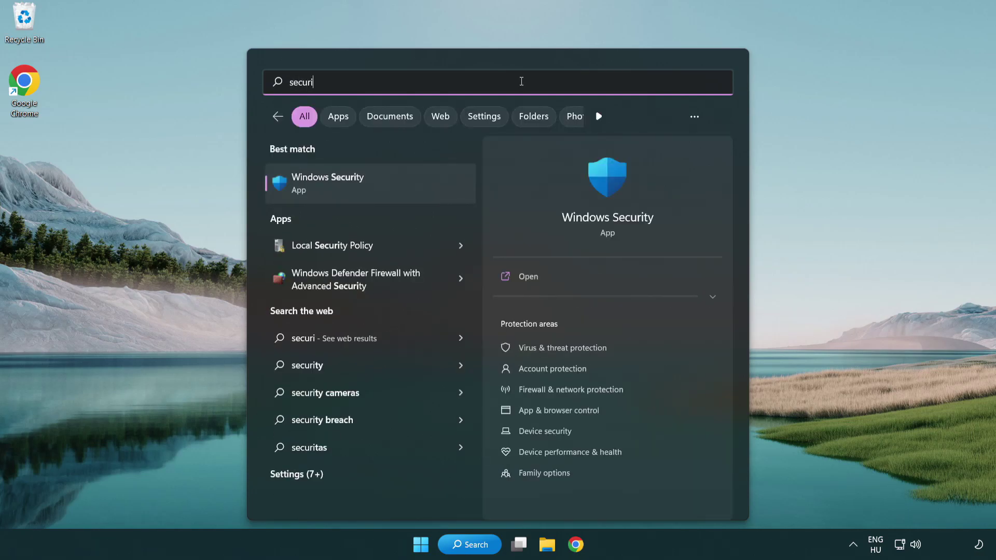
pyautogui.write('ty')
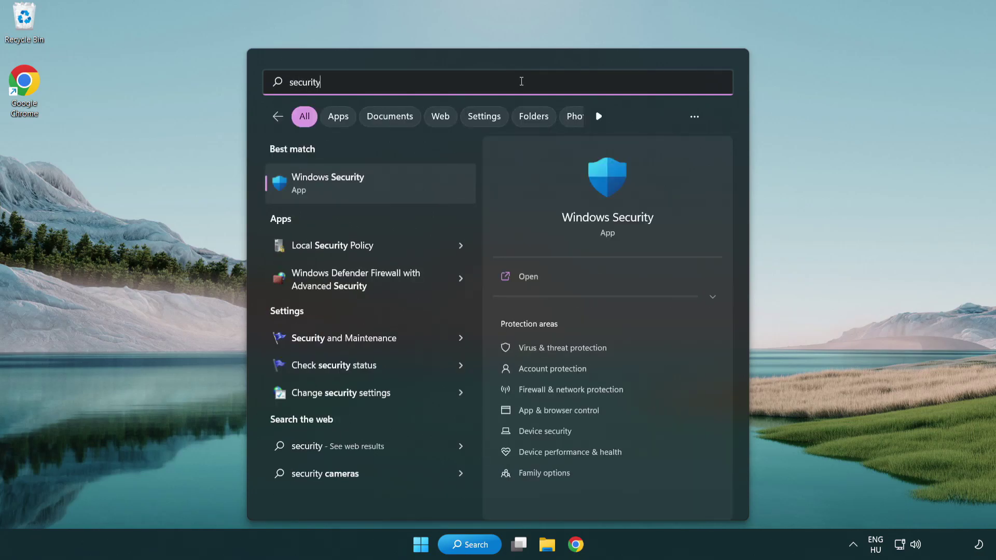
pyautogui.click(408, 192)
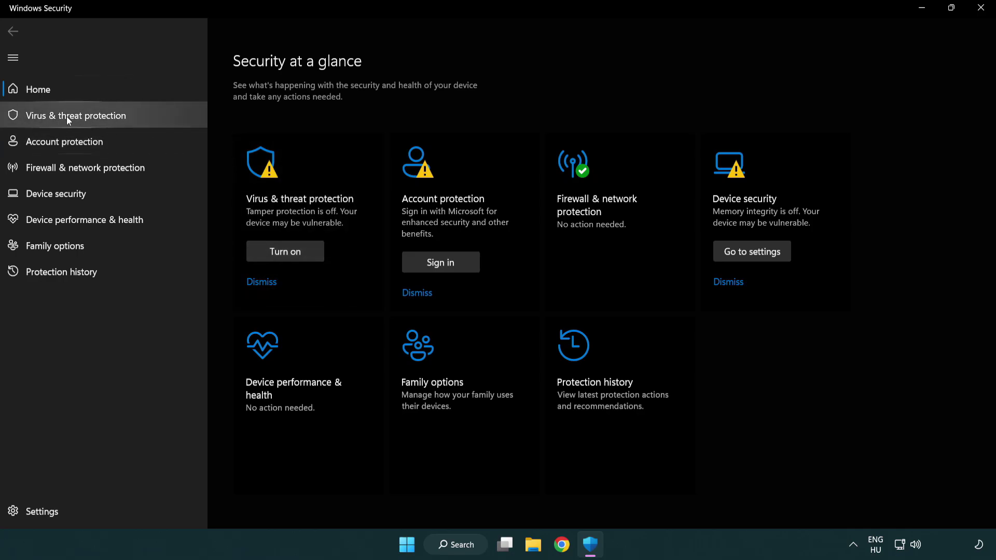
# Open Virus & threat protection's Manage settings and scroll down to Exclusions.
pyautogui.click(152, 118)
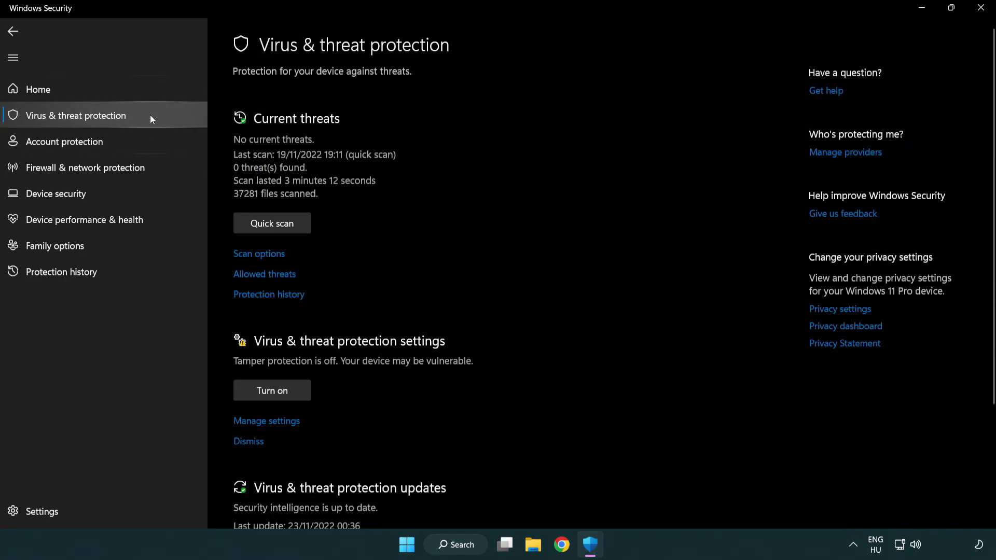
pyautogui.scroll(-2, 260, 208)
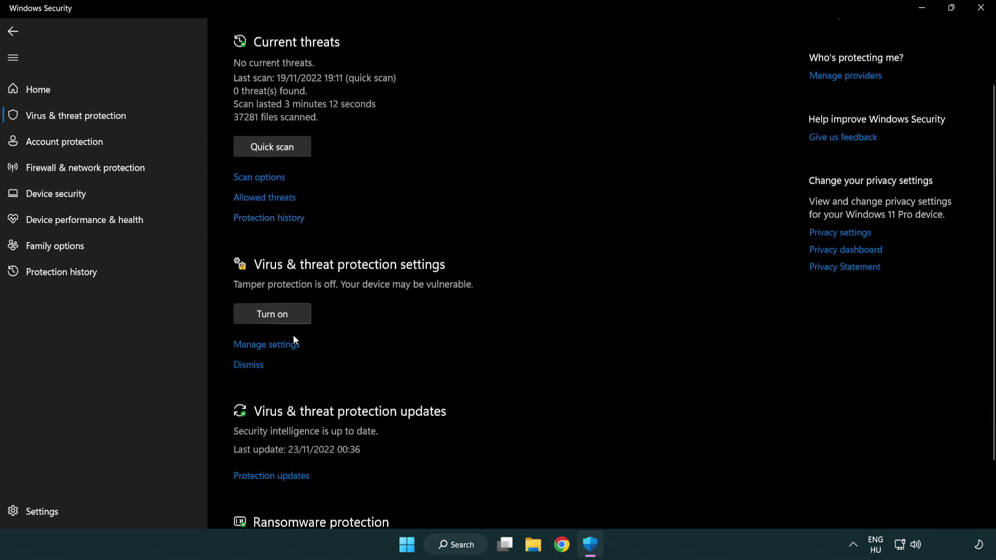
pyautogui.click(265, 346)
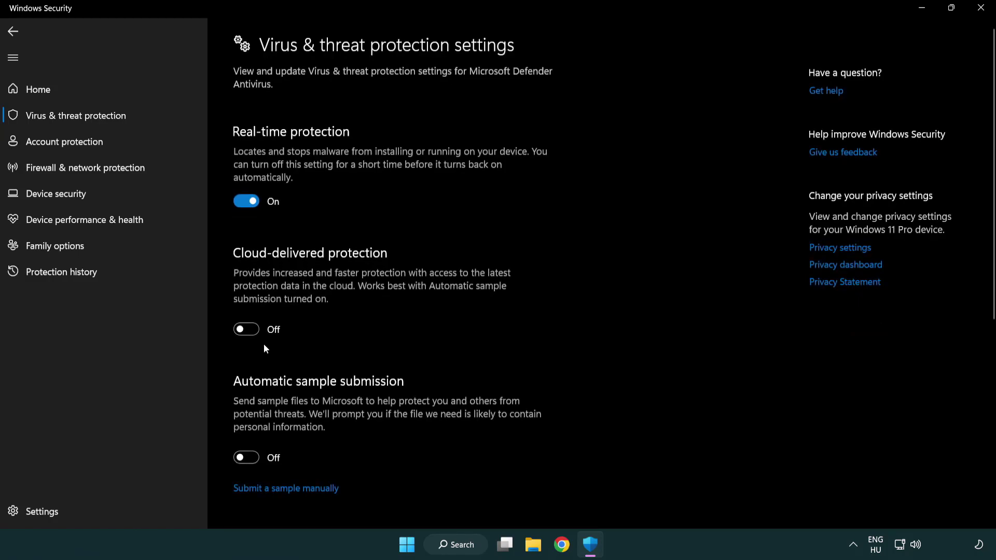
pyautogui.scroll(-8, 265, 348)
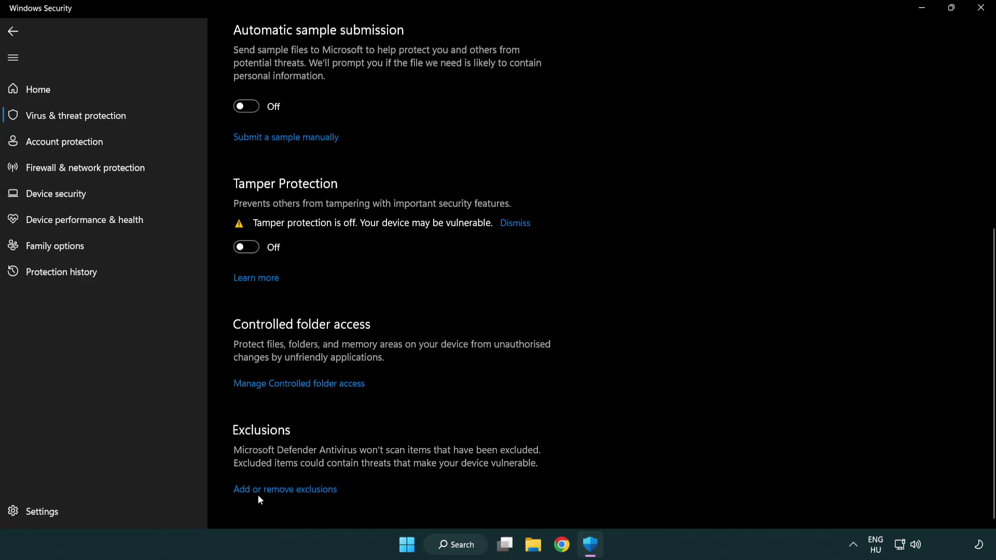
# Start adding a File exclusion from Defender's Exclusions list.
pyautogui.click(288, 493)
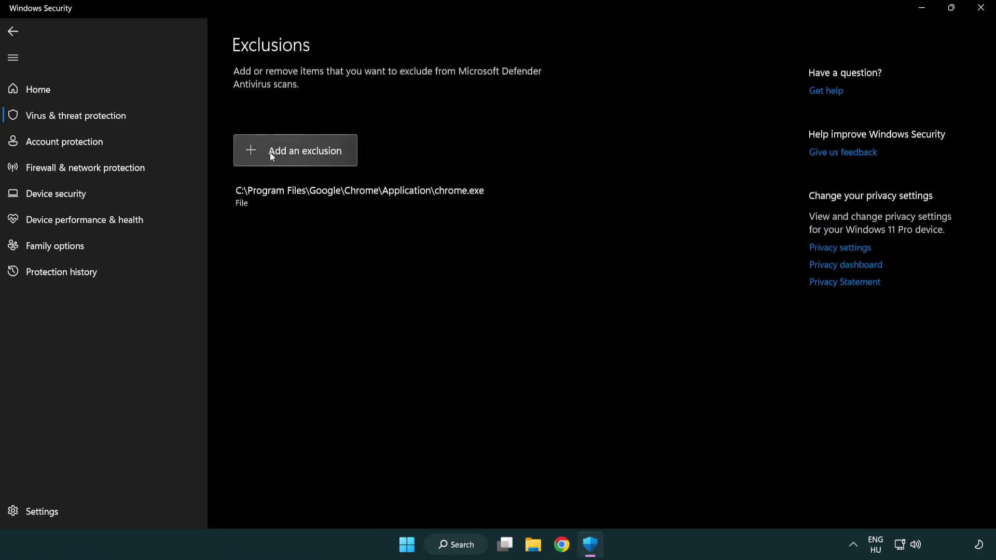
pyautogui.click(299, 155)
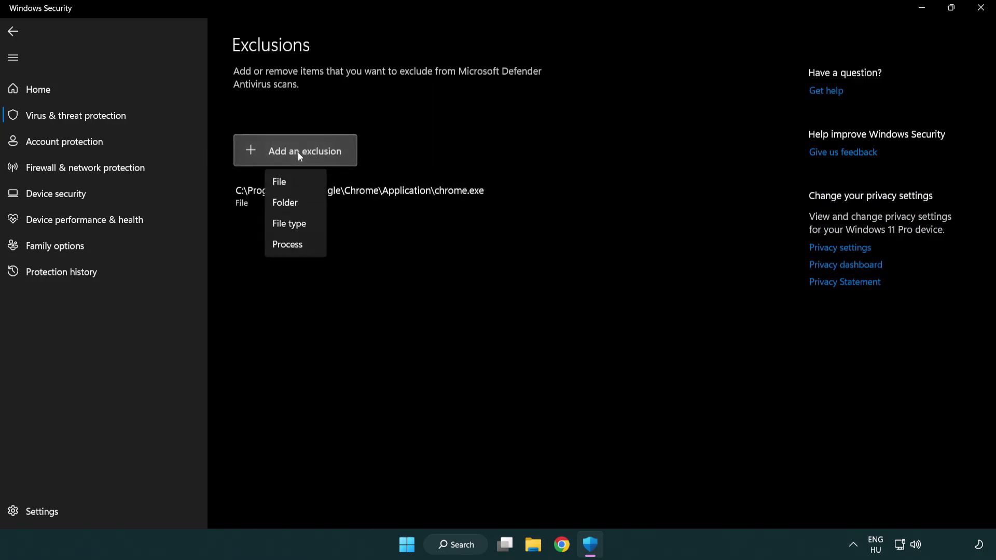
pyautogui.click(301, 185)
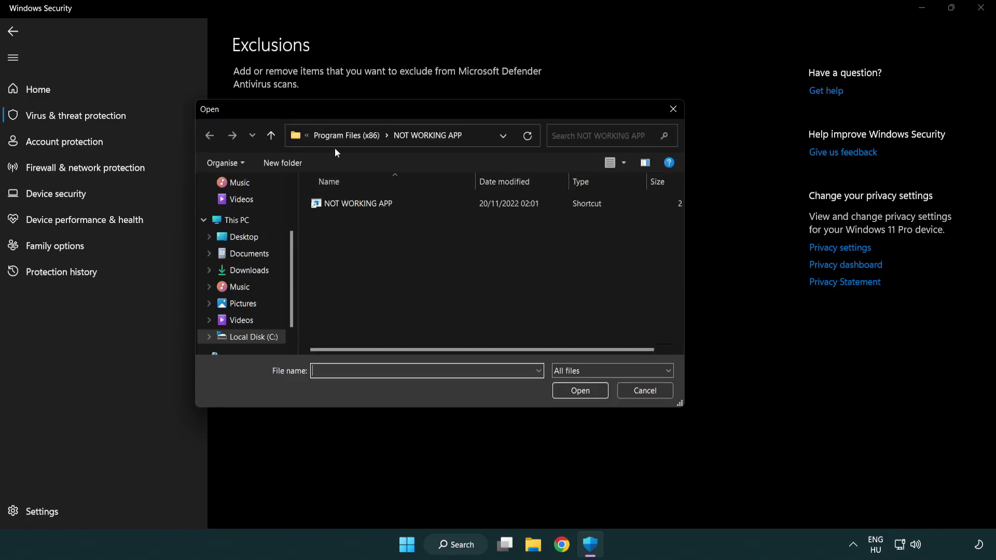
# Browse to C:\Program Files (x86)\NOT WORKING APP and exclude its shortcut.
pyautogui.click(337, 138)
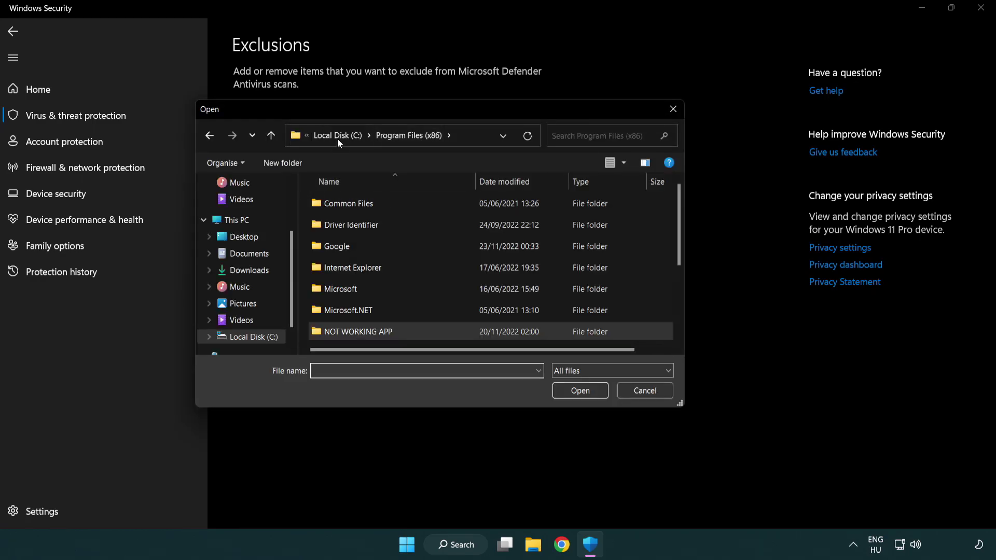
pyautogui.click(341, 137)
pyautogui.click(334, 137)
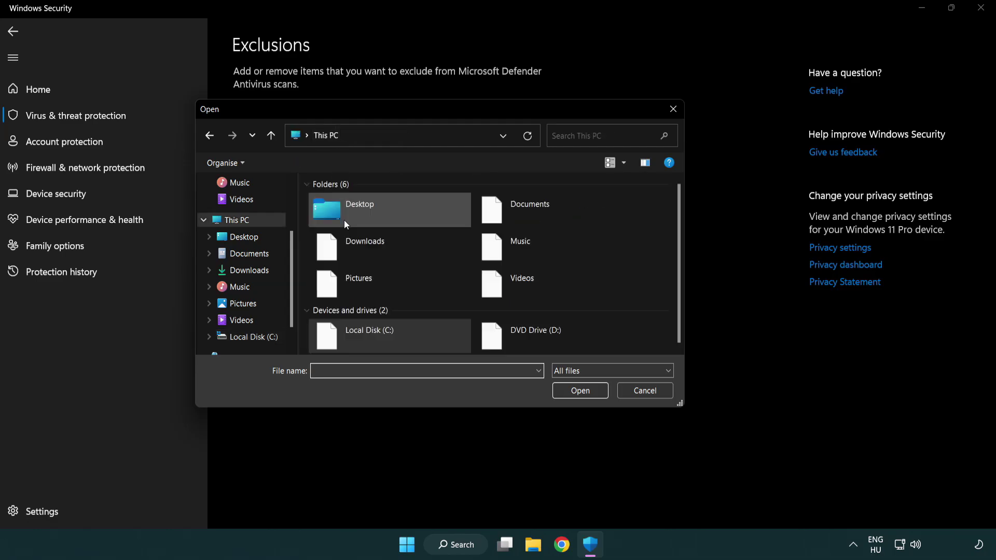
pyautogui.doubleClick(363, 343)
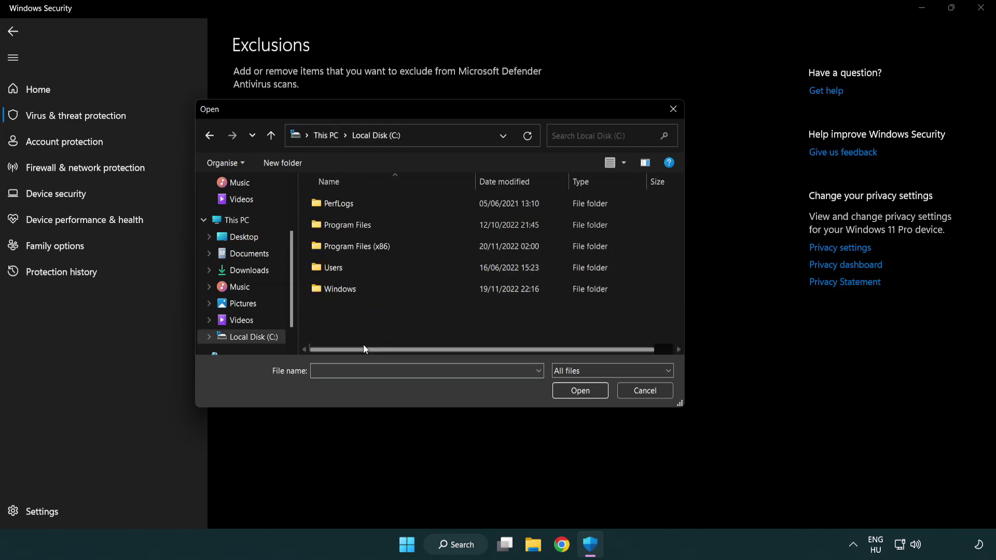
pyautogui.doubleClick(365, 247)
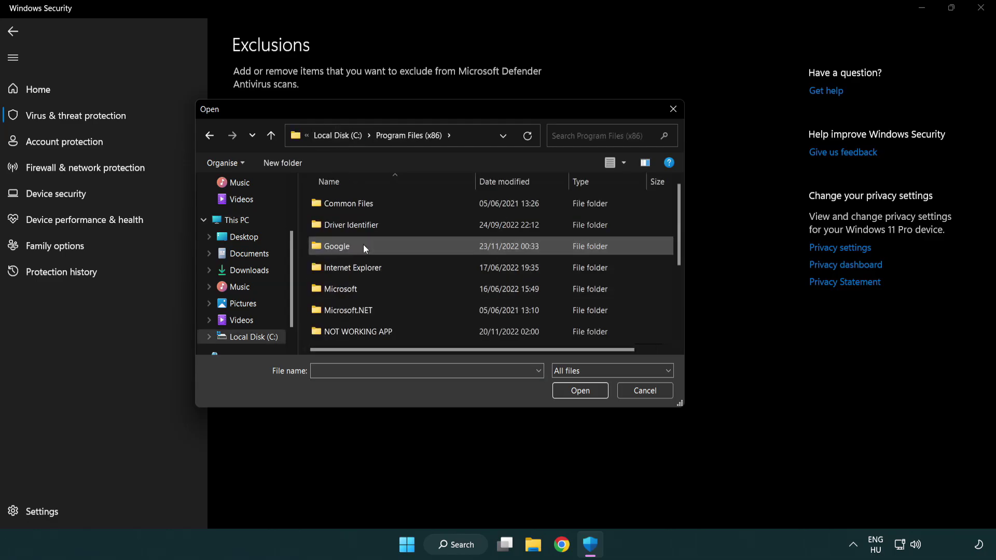
pyautogui.doubleClick(371, 333)
pyautogui.click(351, 202)
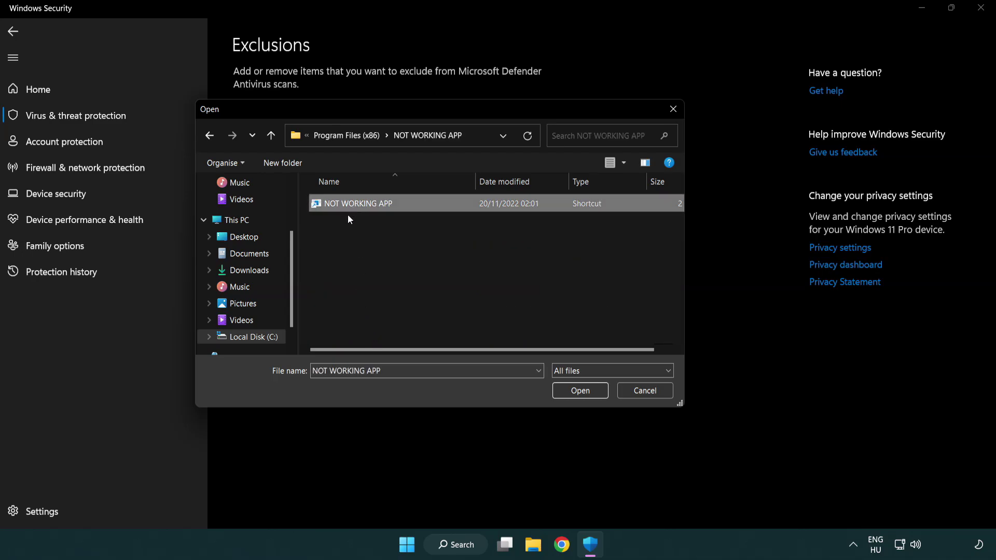
pyautogui.click(579, 395)
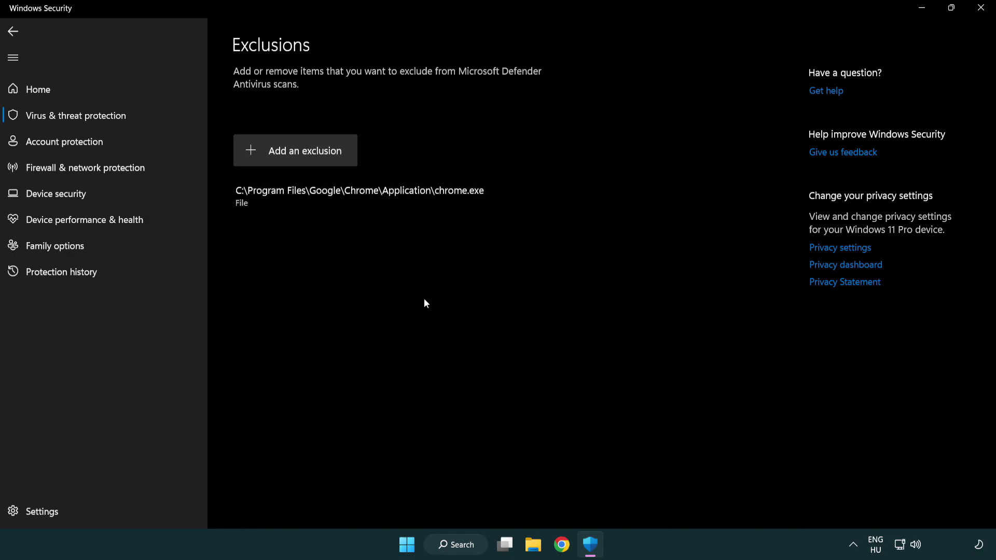
# Close Windows Security and bring up the Start menu's power options for a restart.
pyautogui.click(982, 13)
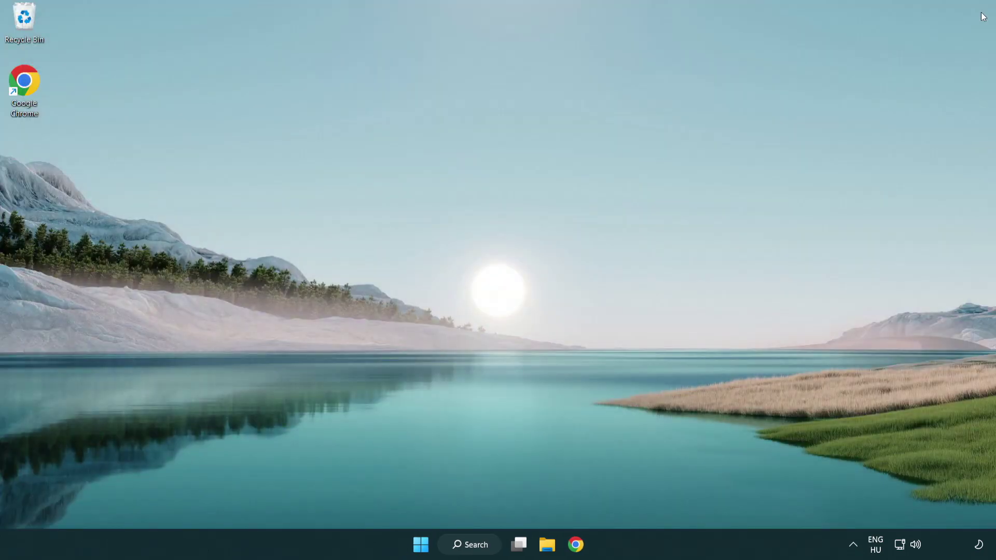
pyautogui.click(421, 544)
pyautogui.click(663, 498)
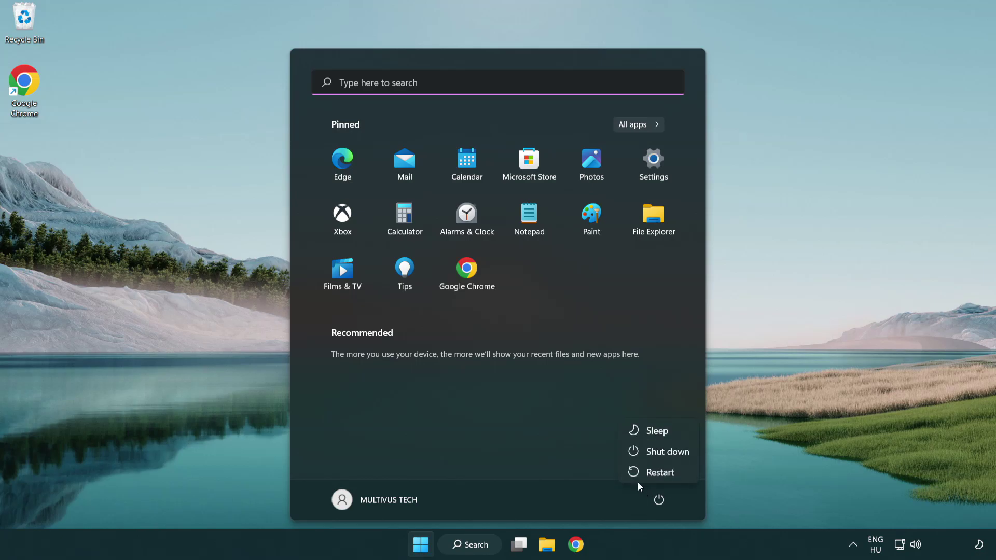